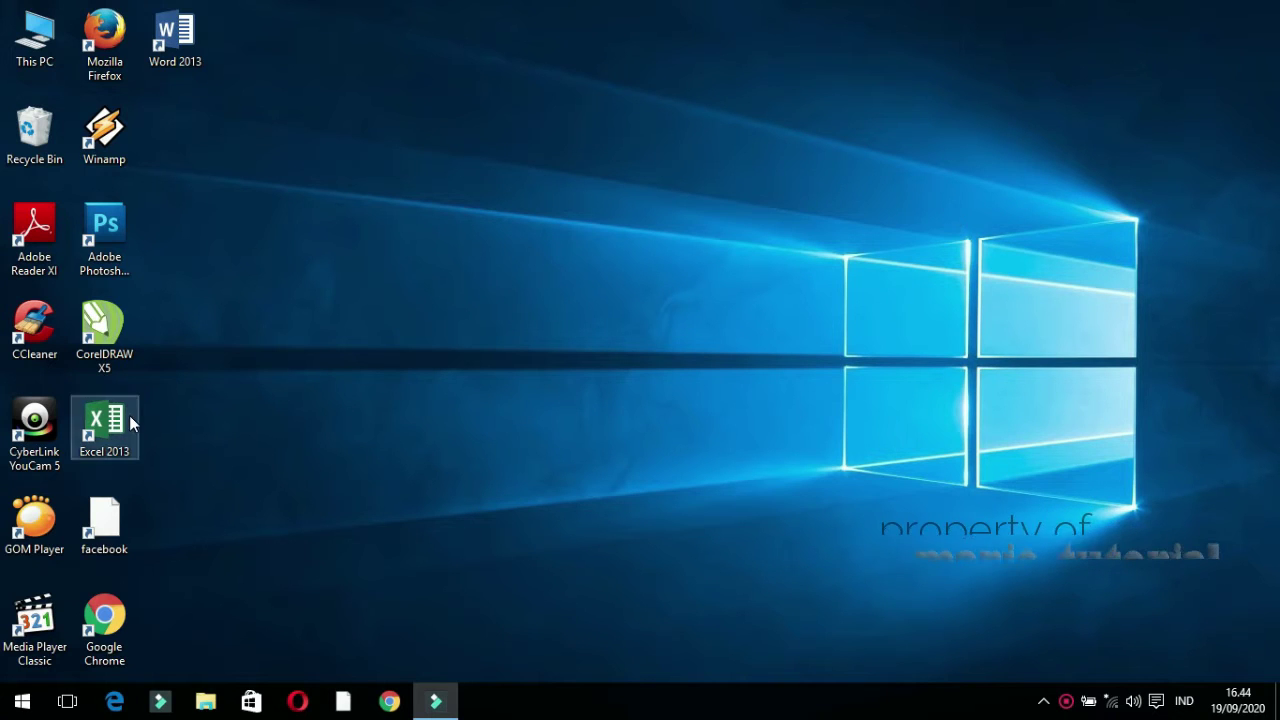
Open Windows Settings on the Network & Internet page, moving to the Ethernet section
{"action": "left_click", "coordinate": [12, 708]}
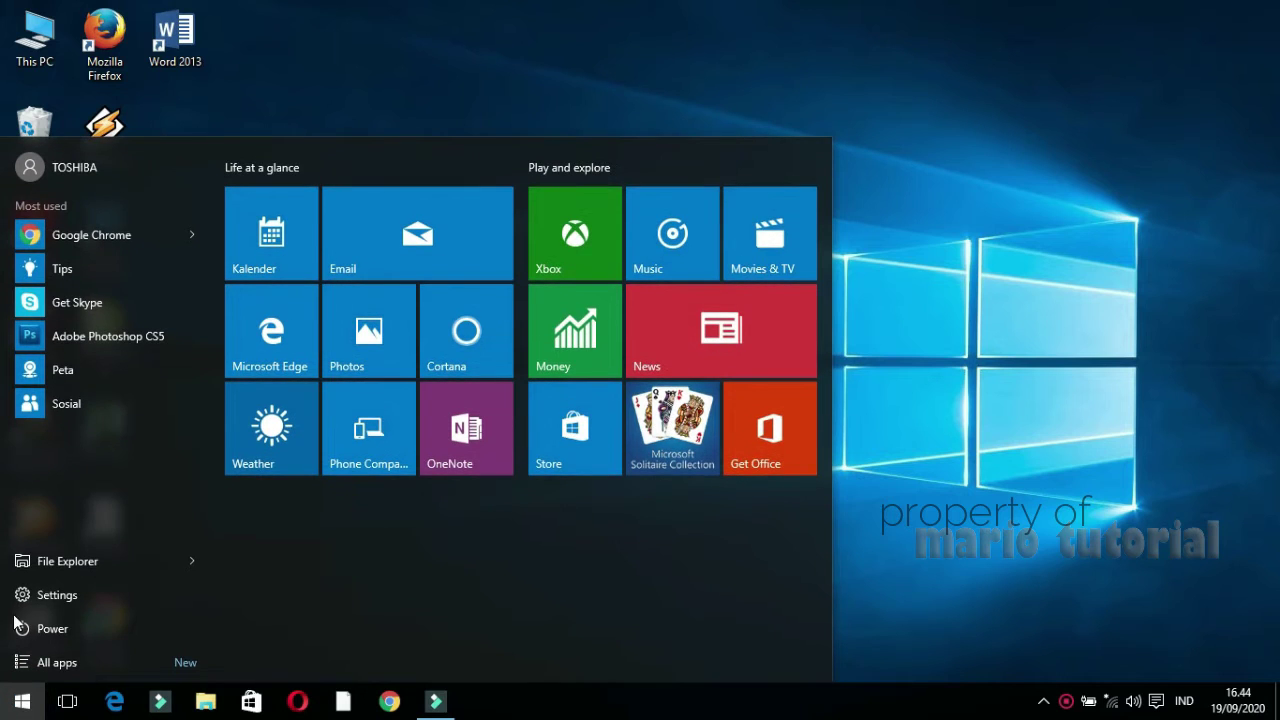
{"action": "left_click", "coordinate": [36, 604]}
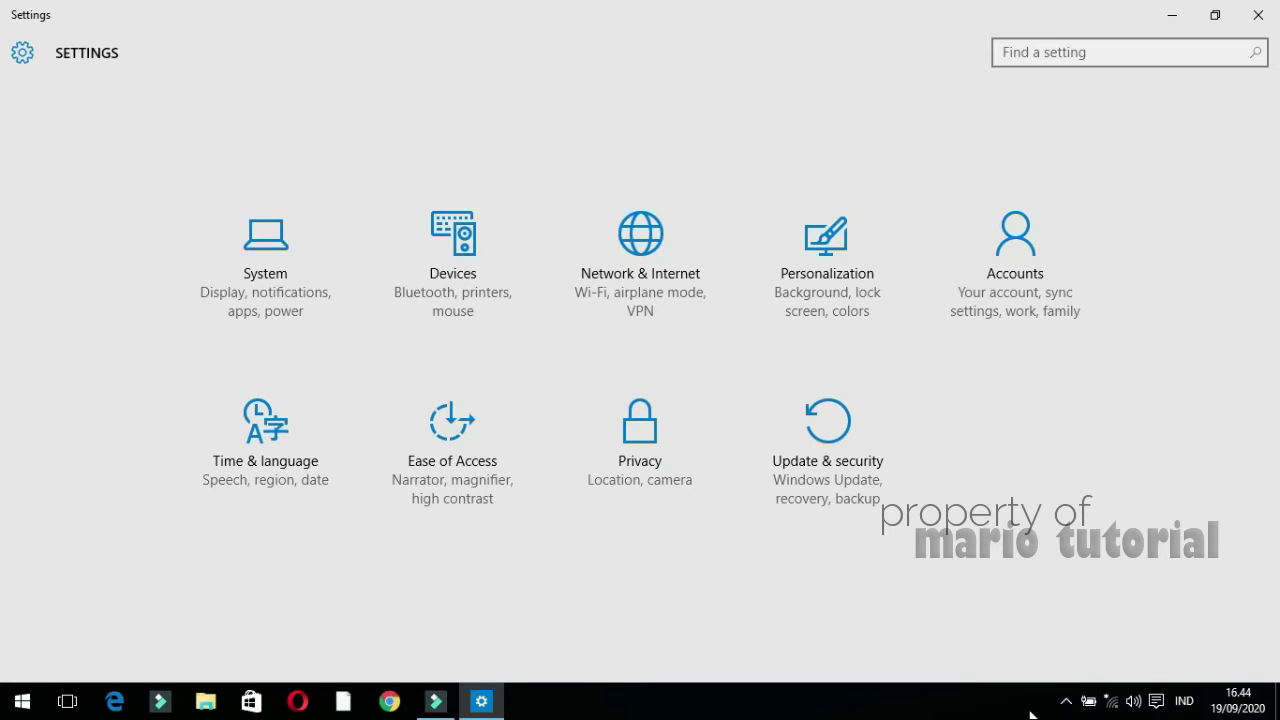
{"action": "left_click", "coordinate": [1065, 702]}
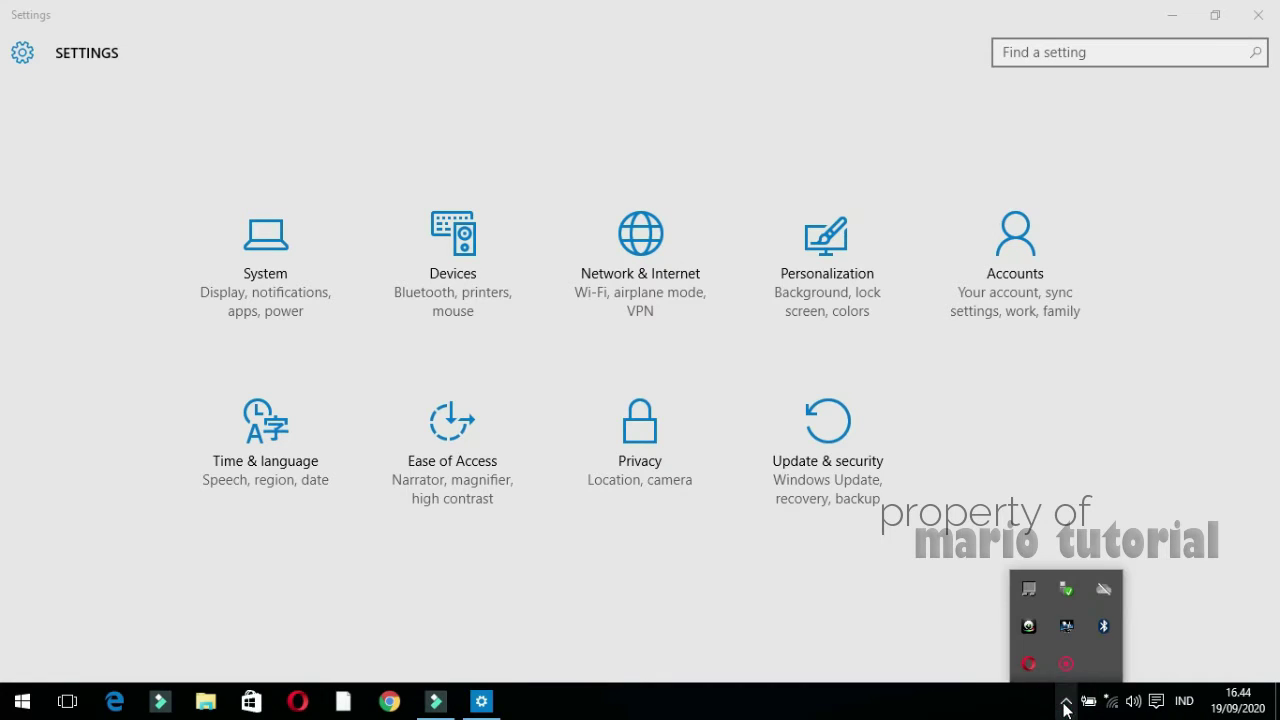
{"action": "left_click", "coordinate": [1065, 704]}
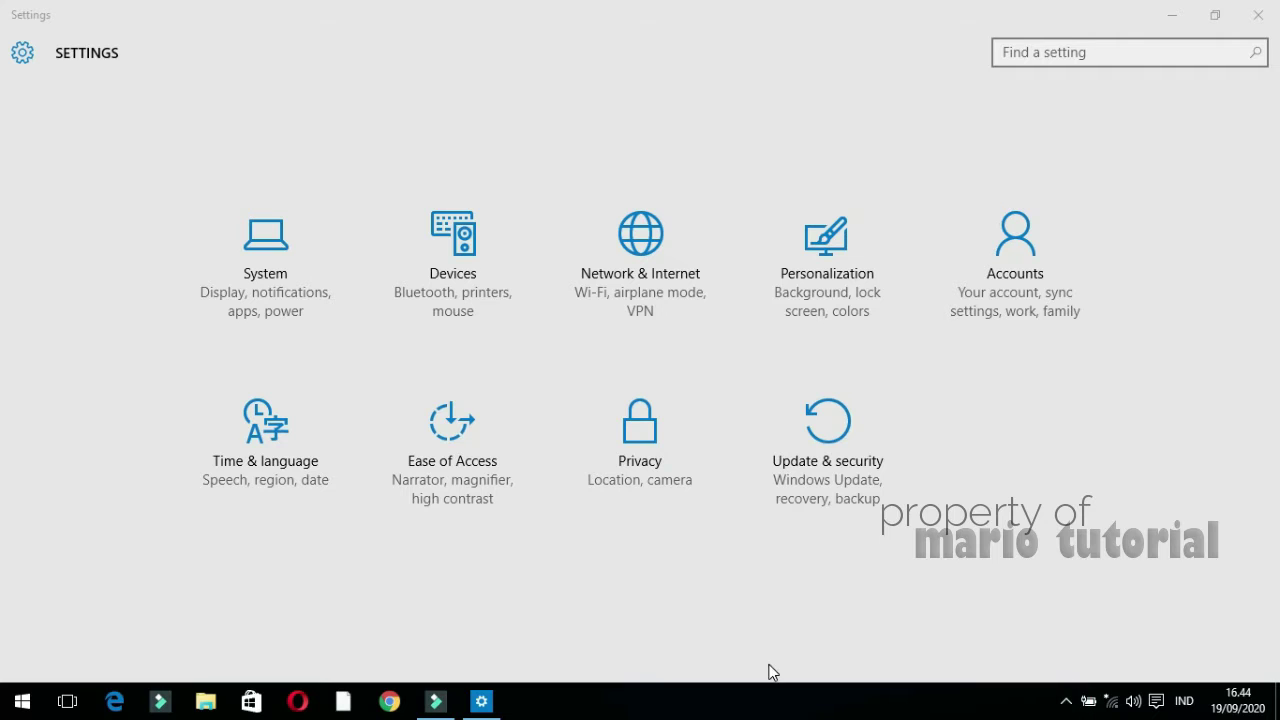
{"action": "left_click", "coordinate": [645, 262]}
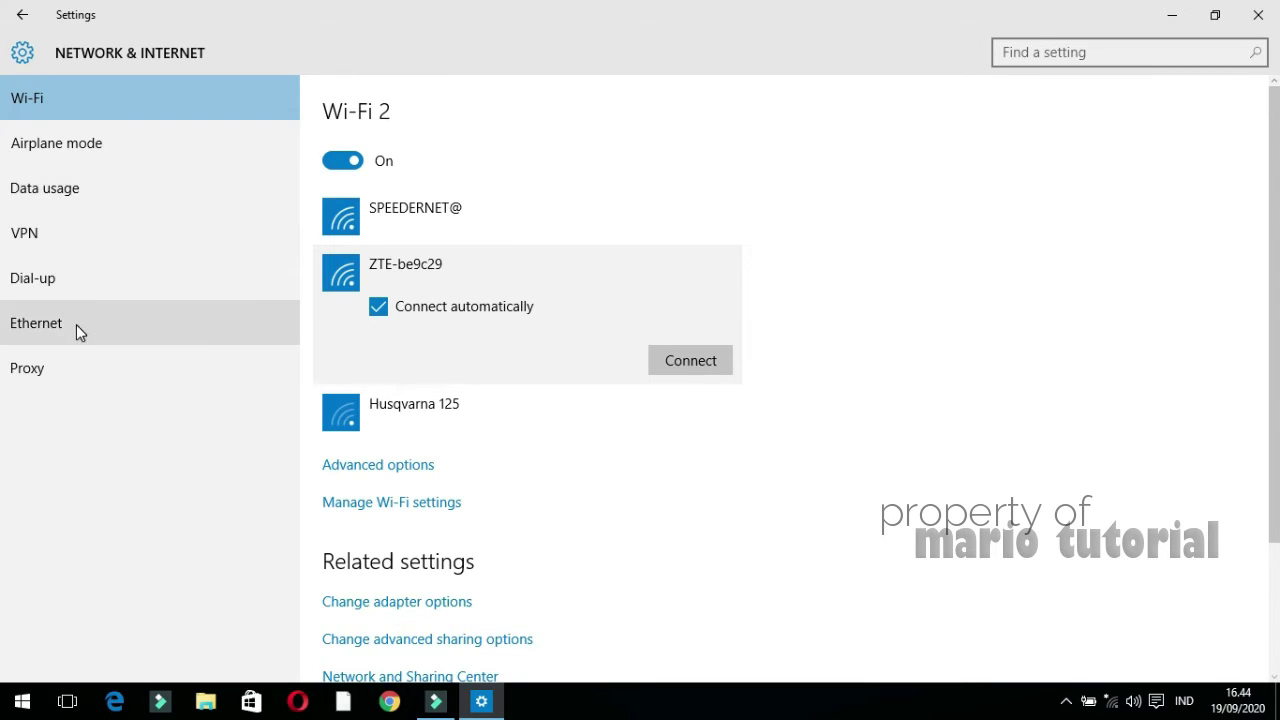
{"action": "left_click", "coordinate": [76, 324]}
Open the Internet Protocol Version 4 properties of the Ethernet 2 adapter
{"action": "left_click", "coordinate": [338, 272]}
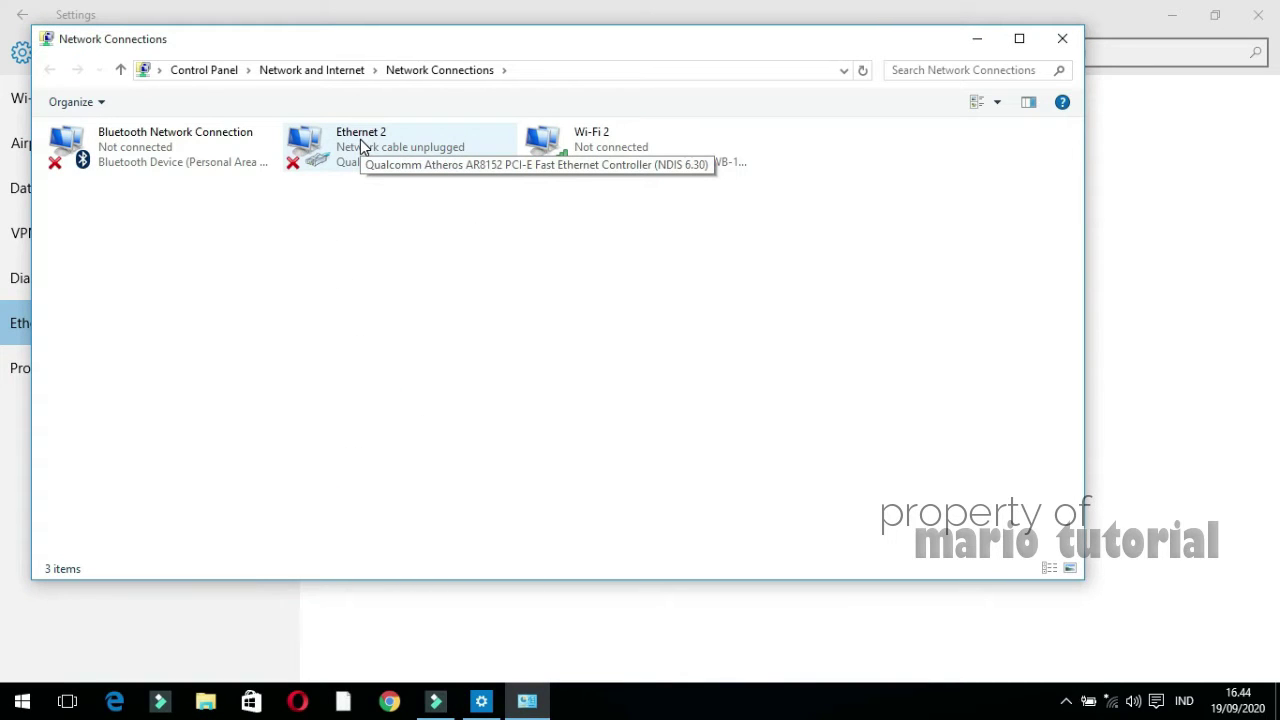
{"action": "left_click", "coordinate": [358, 136]}
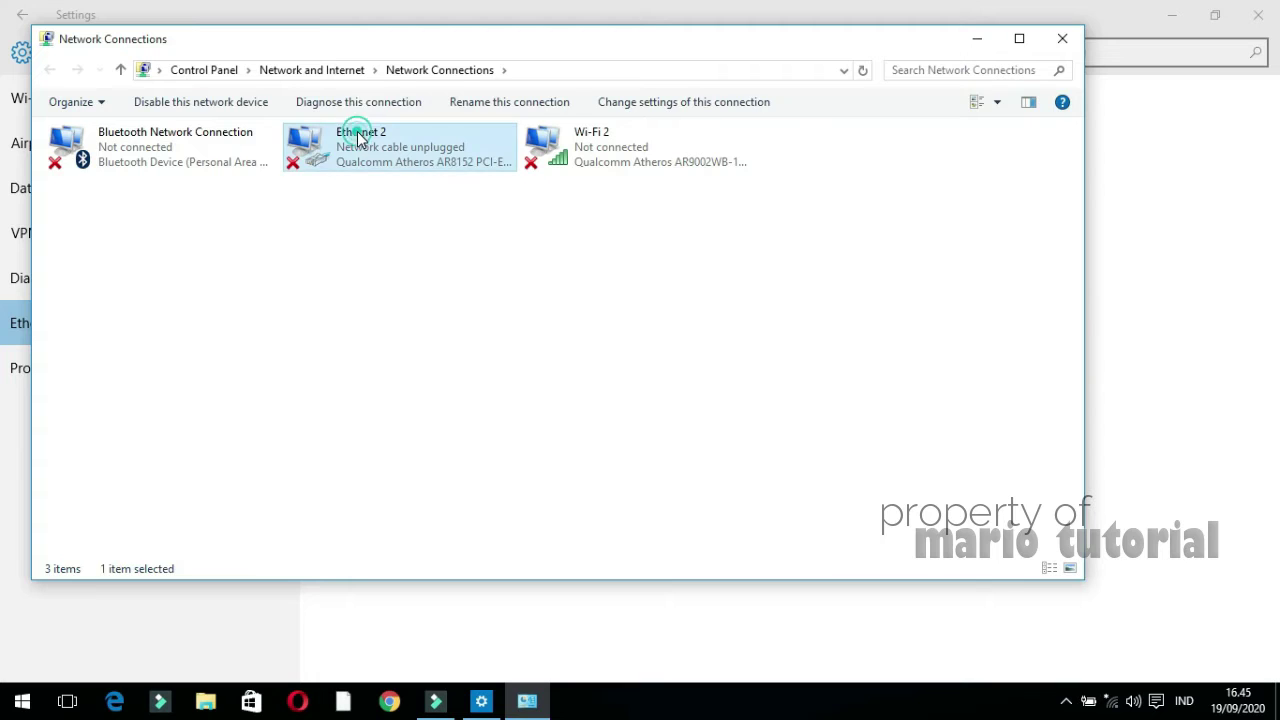
{"action": "double_click", "coordinate": [358, 136]}
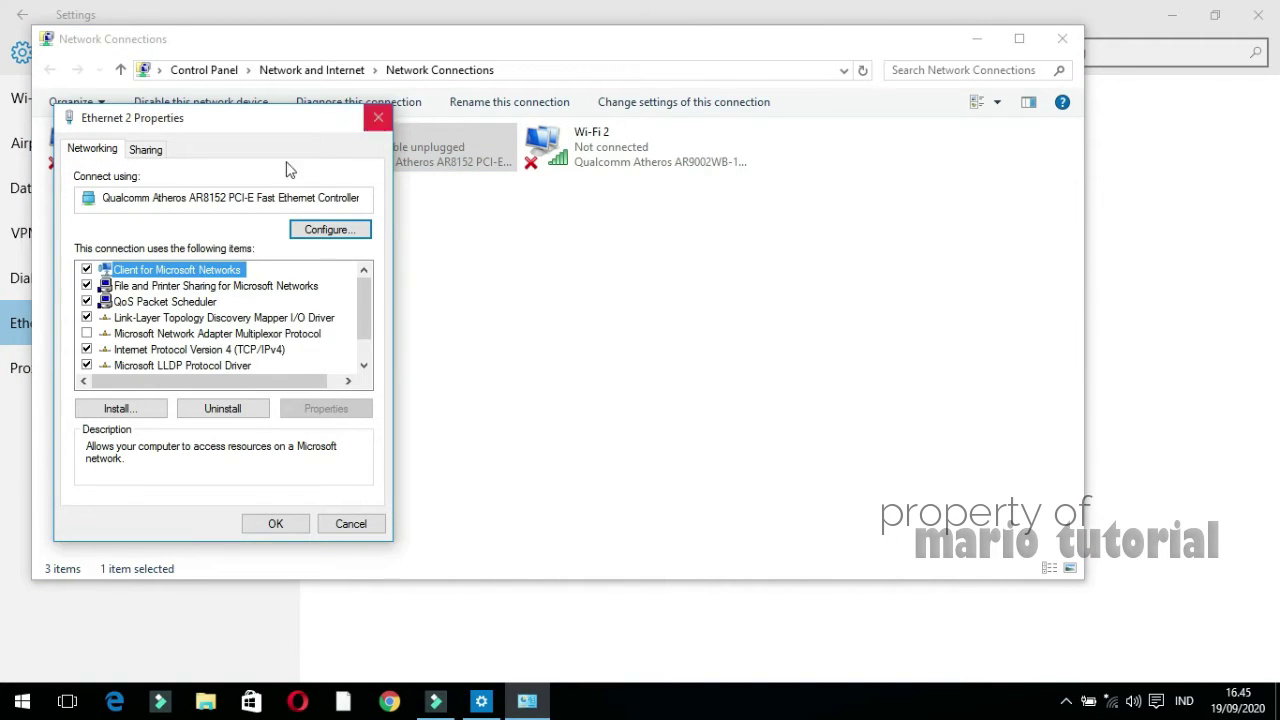
{"action": "left_click", "coordinate": [204, 351]}
{"action": "double_click", "coordinate": [204, 351]}
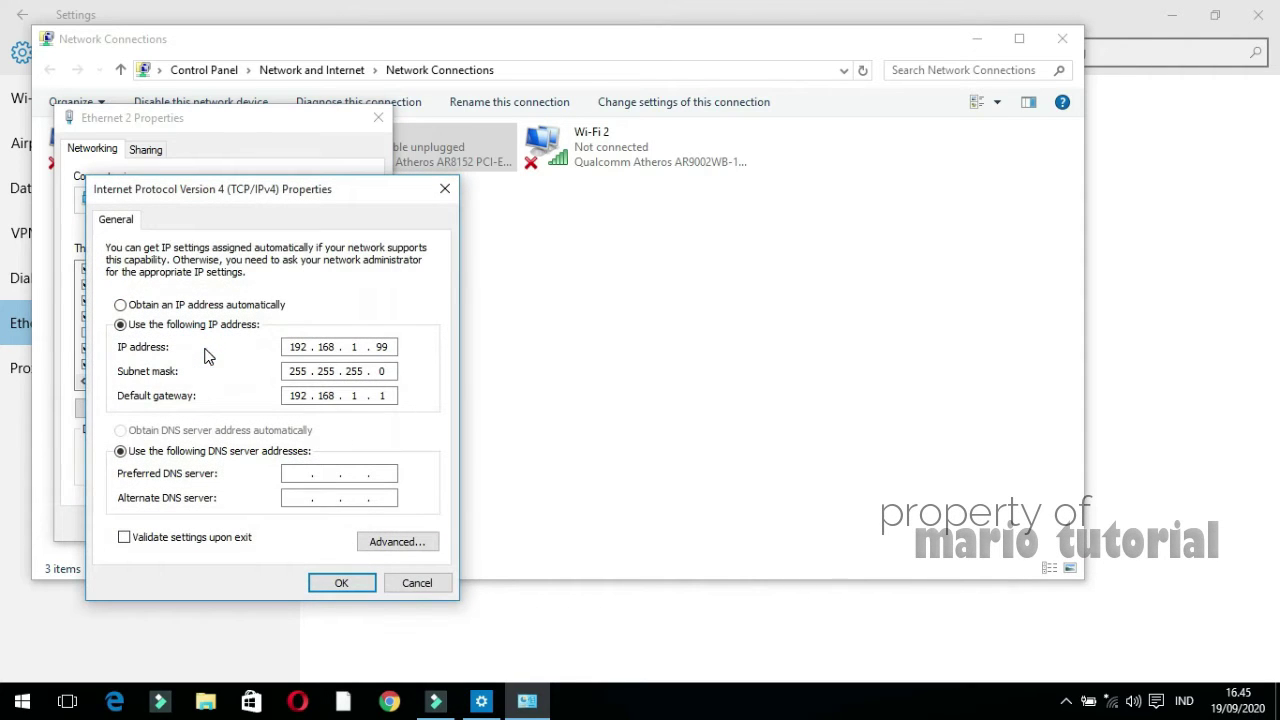
Choose 'Use the following IP address' in Ethernet 2's IPv4 properties
{"action": "left_click", "coordinate": [131, 307]}
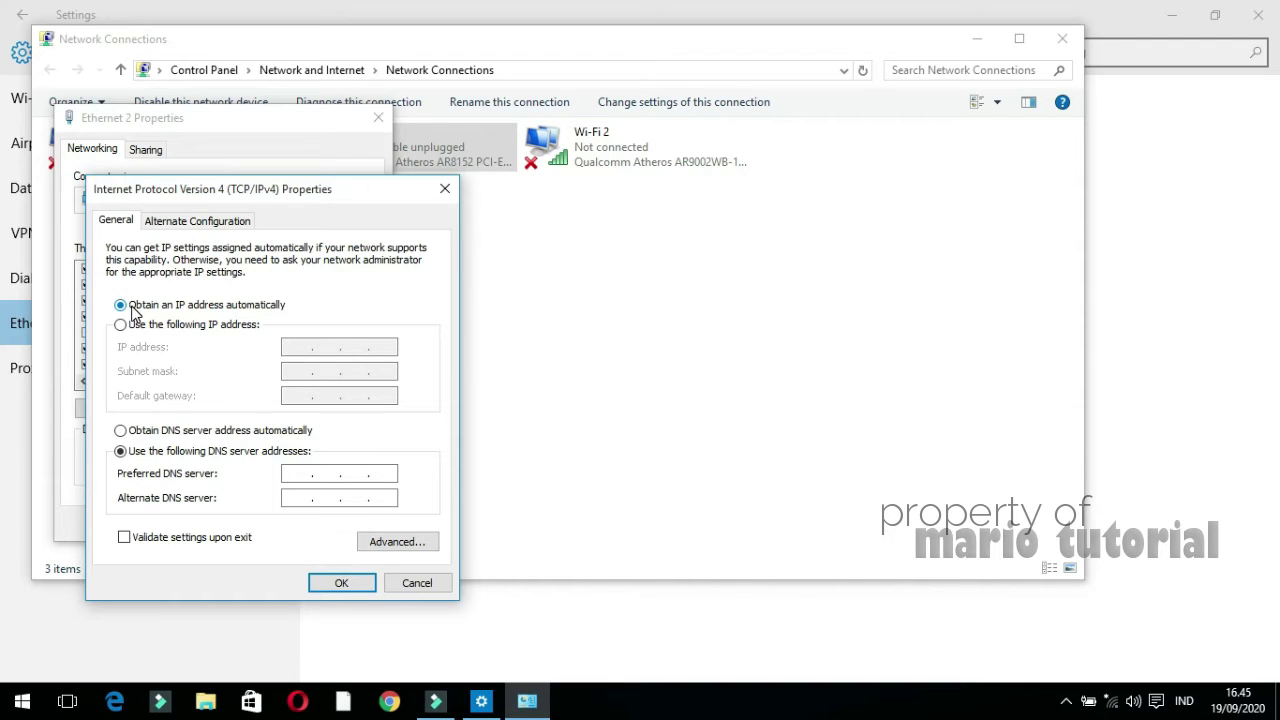
{"action": "left_click", "coordinate": [124, 326]}
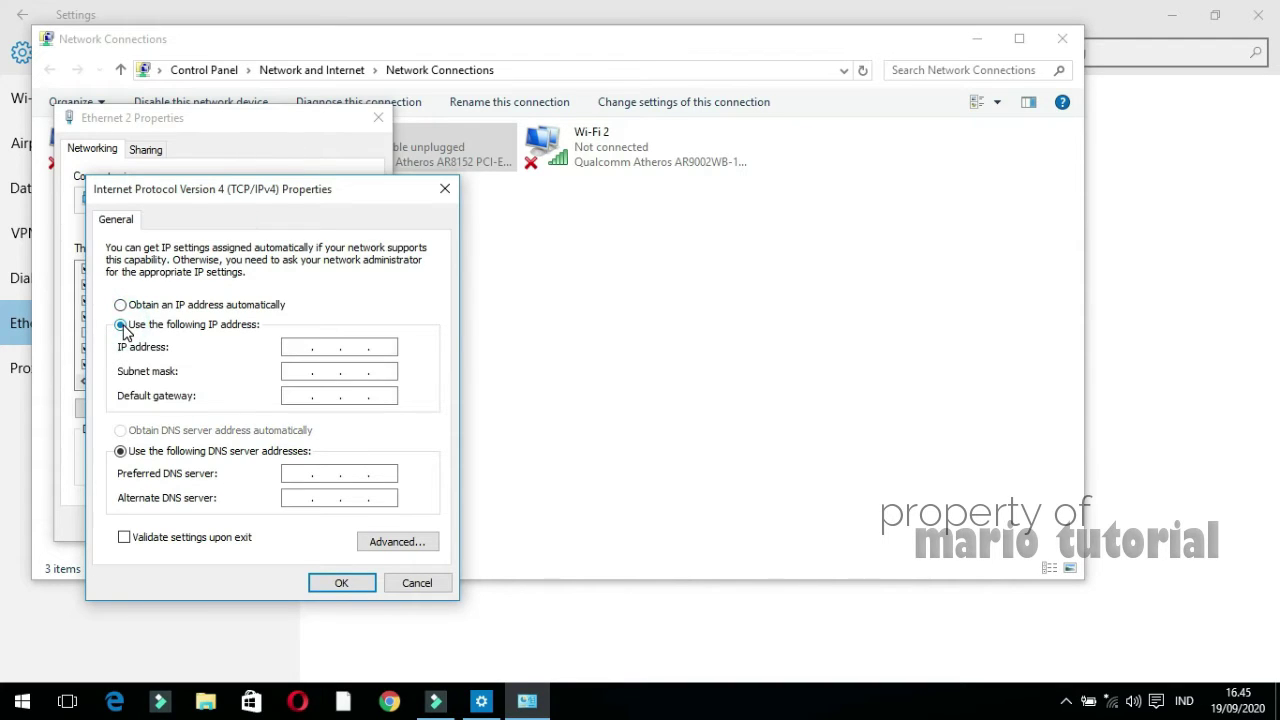
{"action": "left_click", "coordinate": [179, 306]}
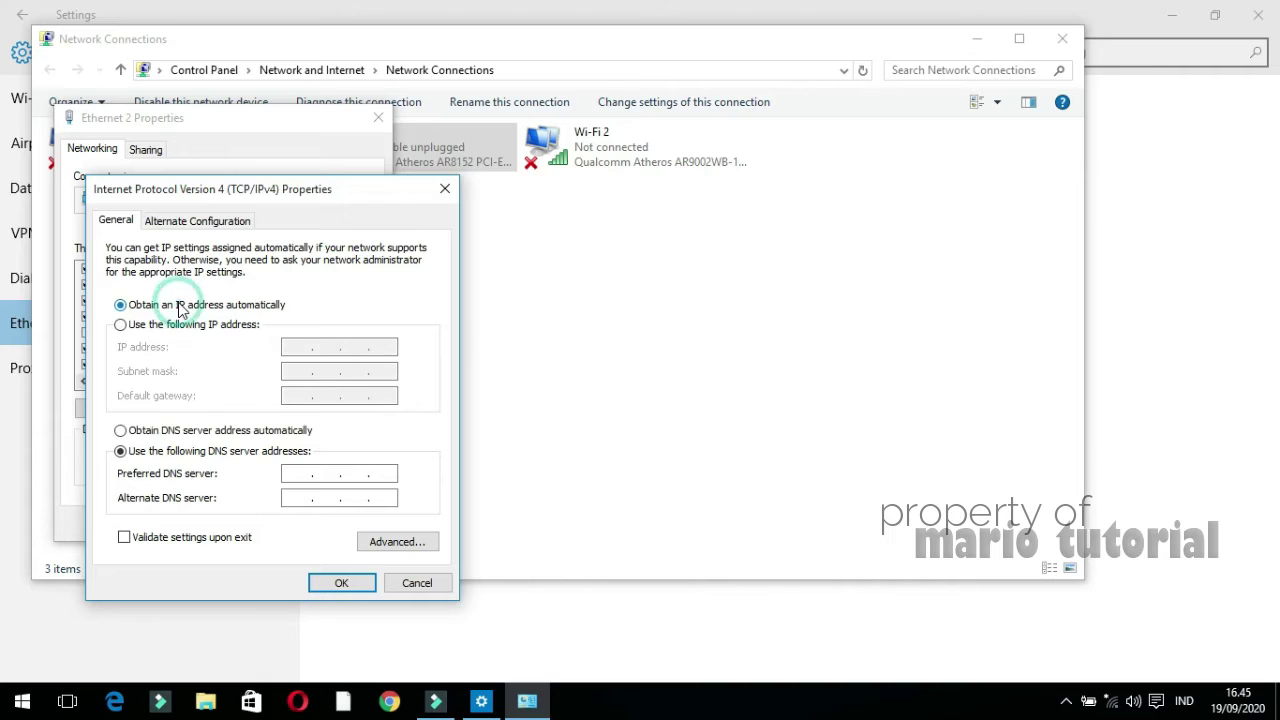
{"action": "left_click", "coordinate": [163, 331]}
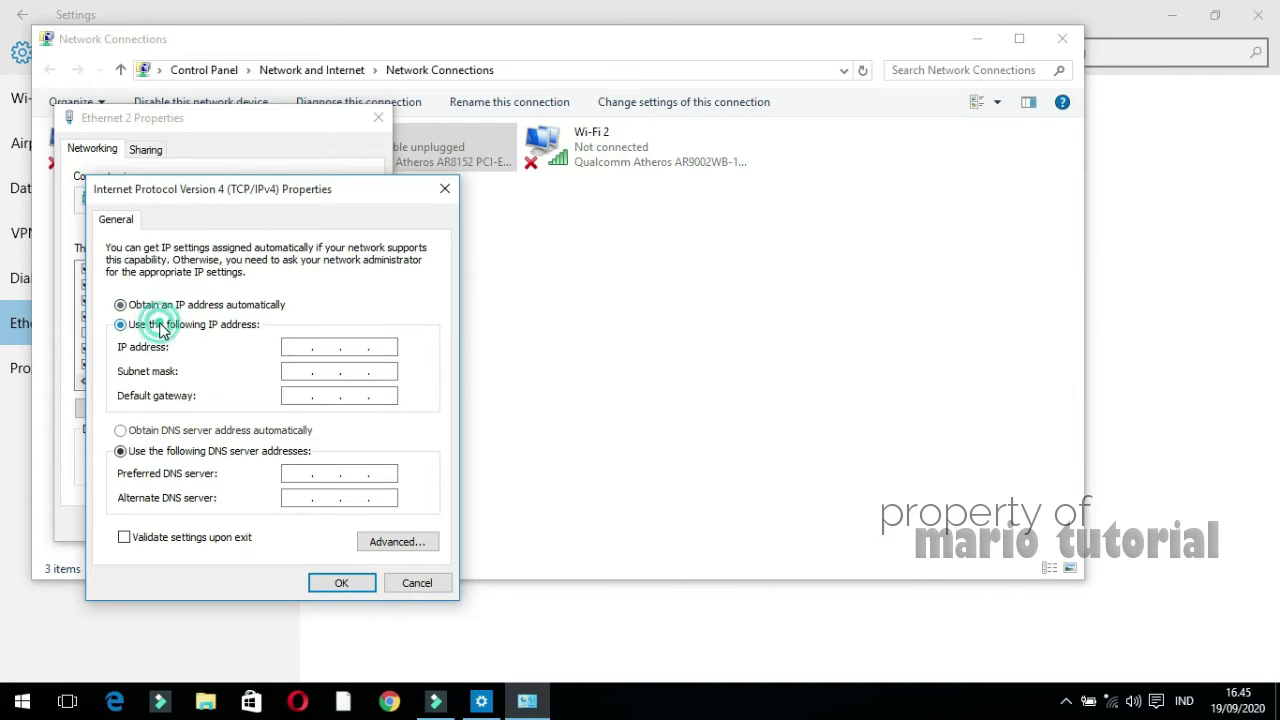
{"action": "left_click", "coordinate": [296, 345]}
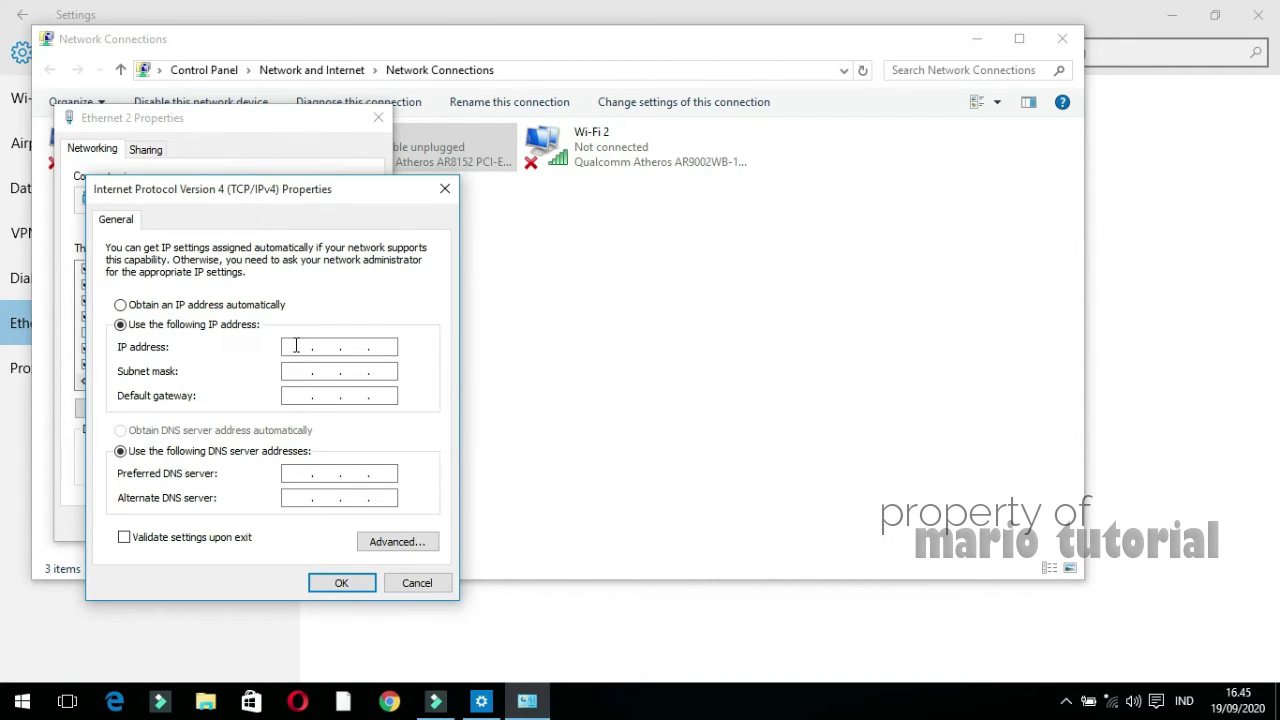
Enter IP address 192.168.1.99 and subnet mask 255.255.255.0
{"action": "type", "text": "192 . "}
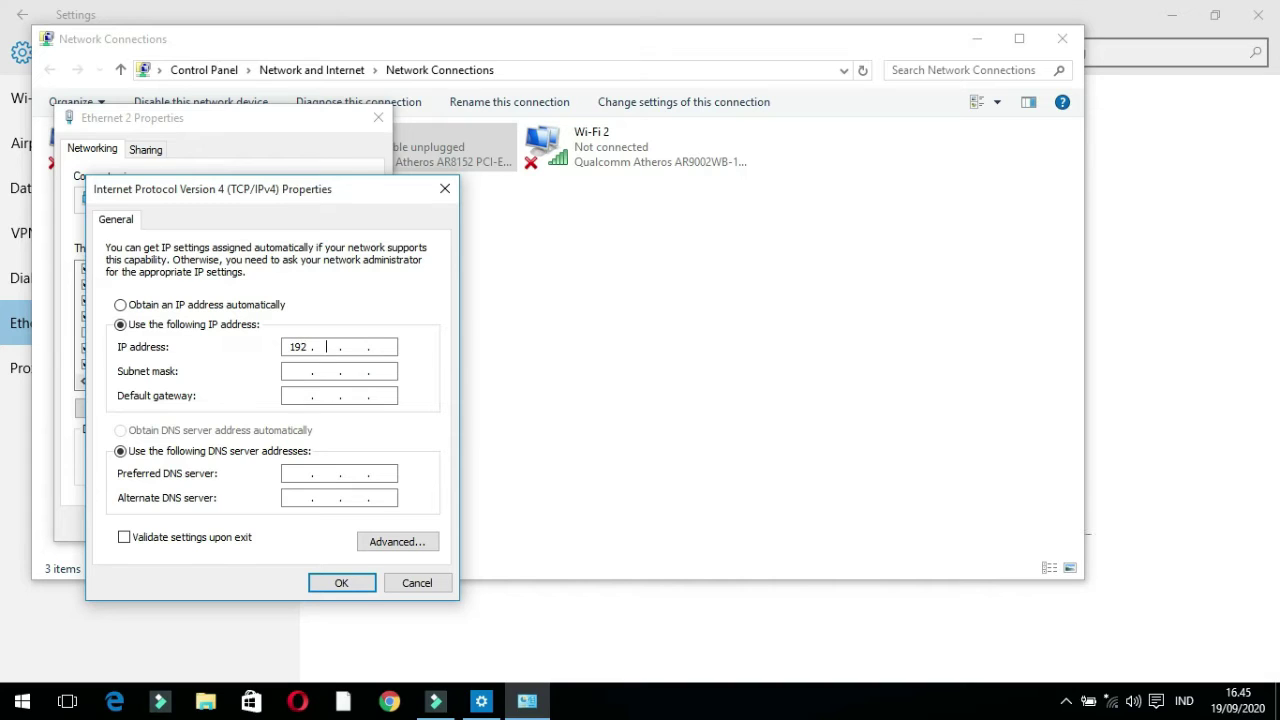
{"action": "type", "text": "168"}
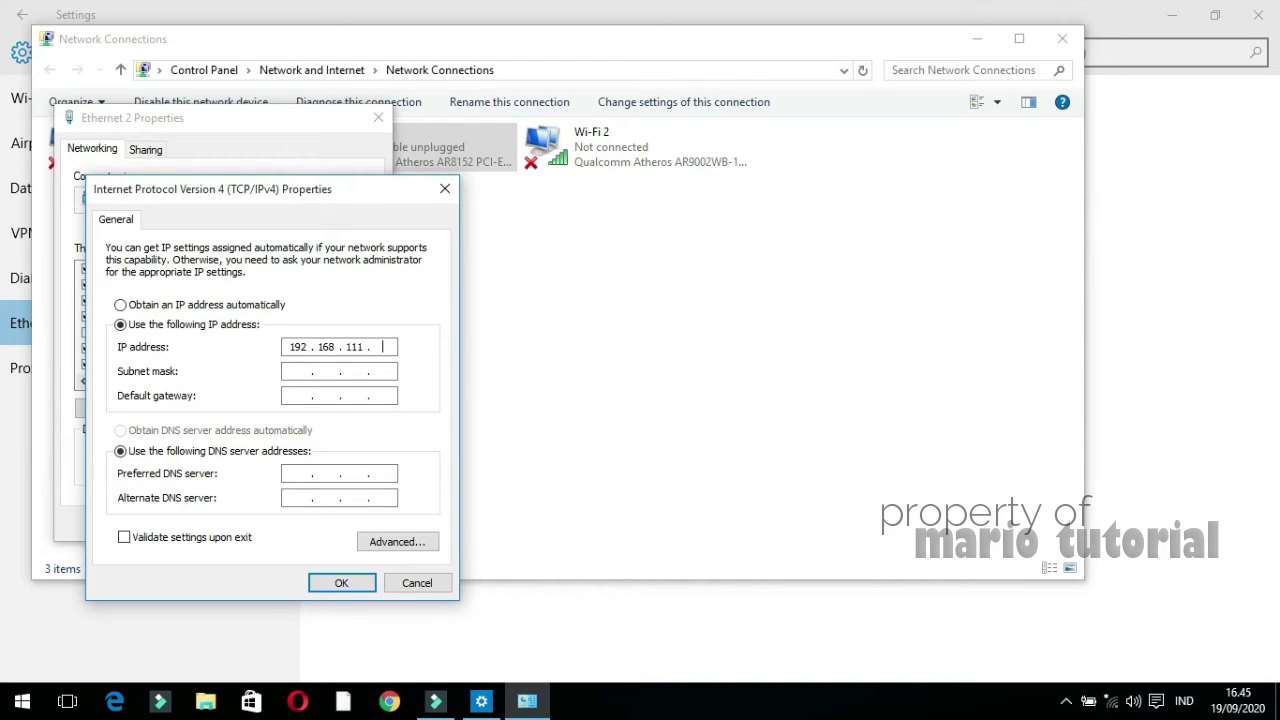
{"action": "key", "text": "BackSpace"}
{"action": "type", "text": "0"}
{"action": "left_click", "coordinate": [361, 347]}
{"action": "key", "text": "BackSpace"}
{"action": "key", "text": "BackSpace"}
{"action": "left_click", "coordinate": [389, 347]}
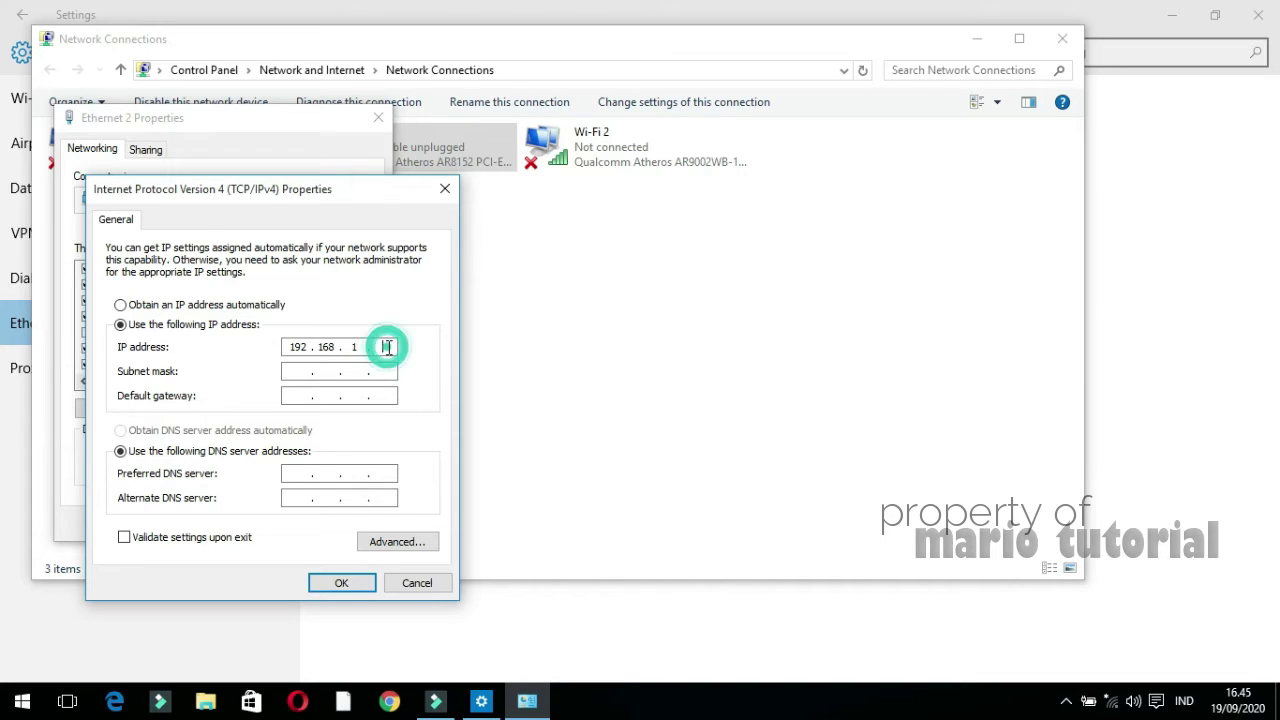
{"action": "type", "text": "99"}
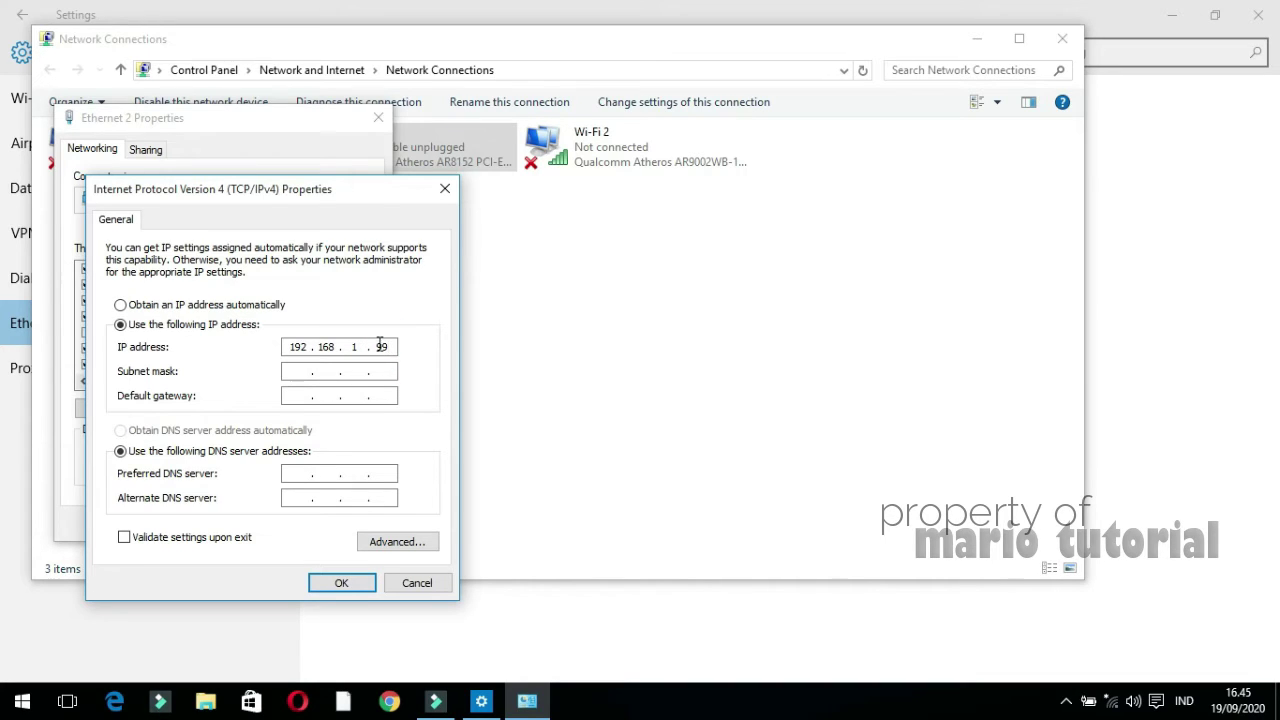
{"action": "left_click", "coordinate": [291, 371]}
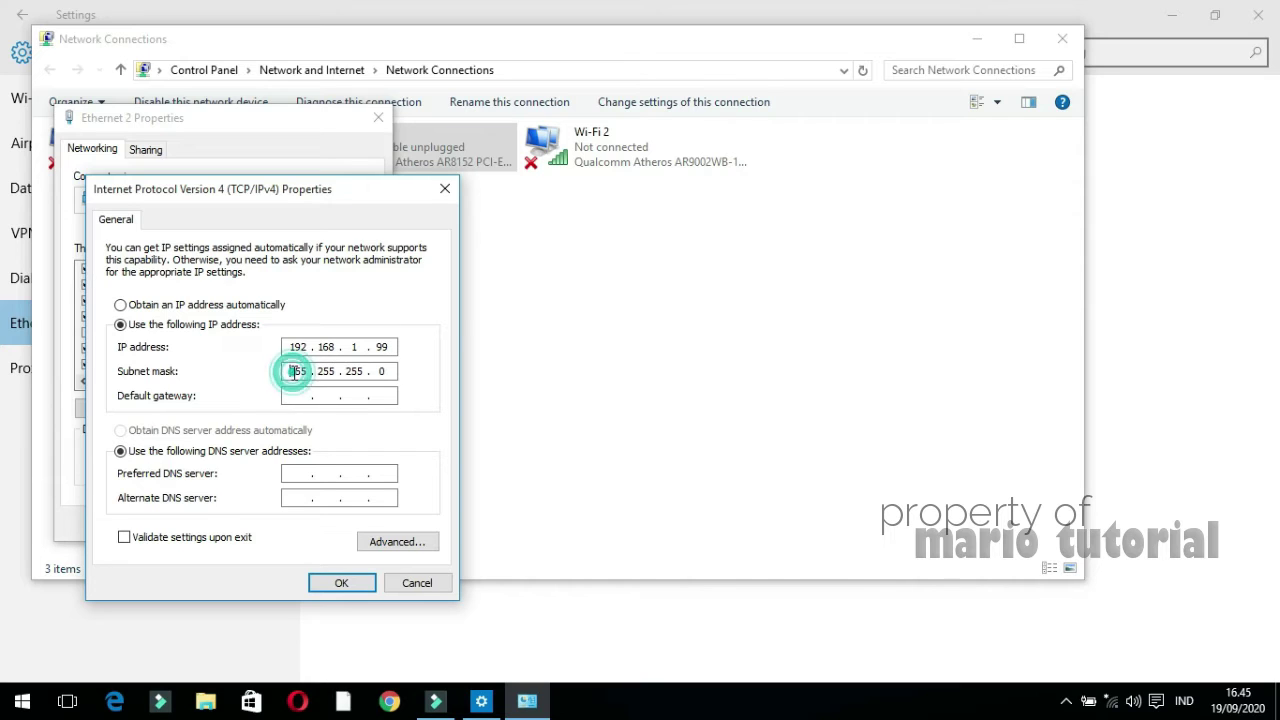
Set default gateway 192.168.1.1, save, and accept the multiple-gateway warning
{"action": "left_click", "coordinate": [295, 396]}
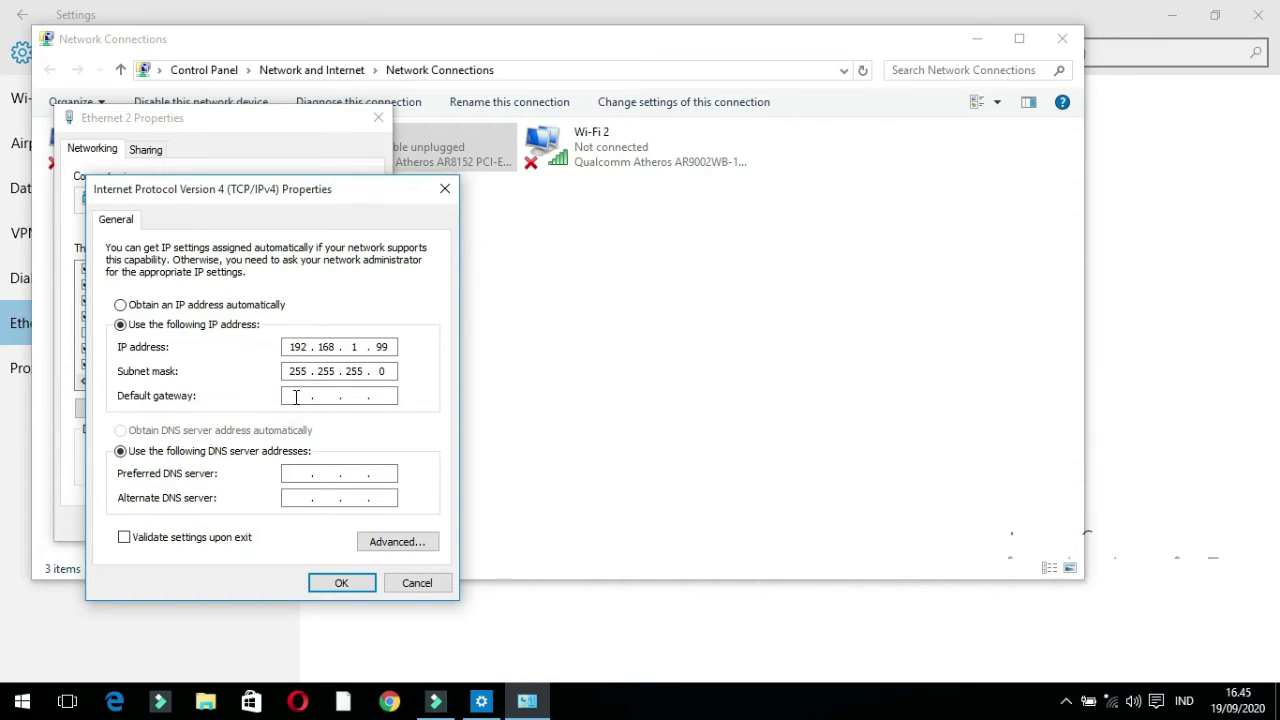
{"action": "type", "text": "192 . 1"}
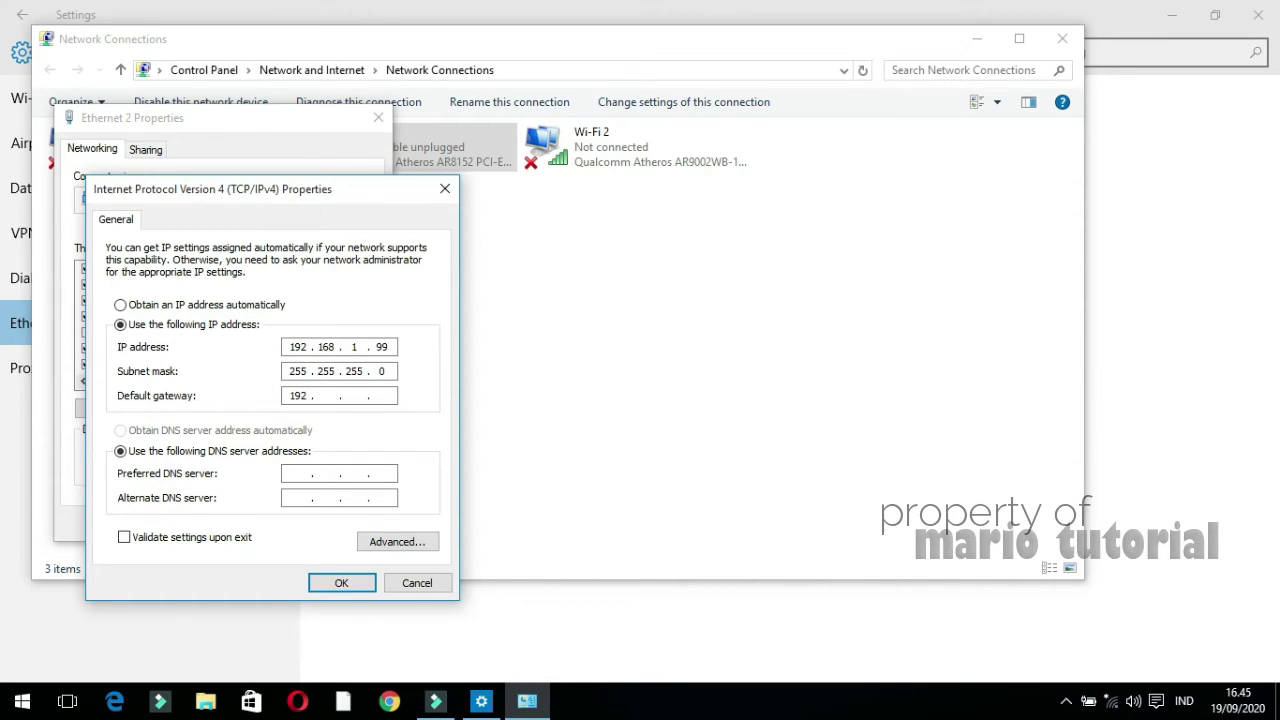
{"action": "type", "text": "68"}
{"action": "left_click", "coordinate": [379, 397]}
{"action": "type", "text": "1"}
{"action": "left_click", "coordinate": [341, 583]}
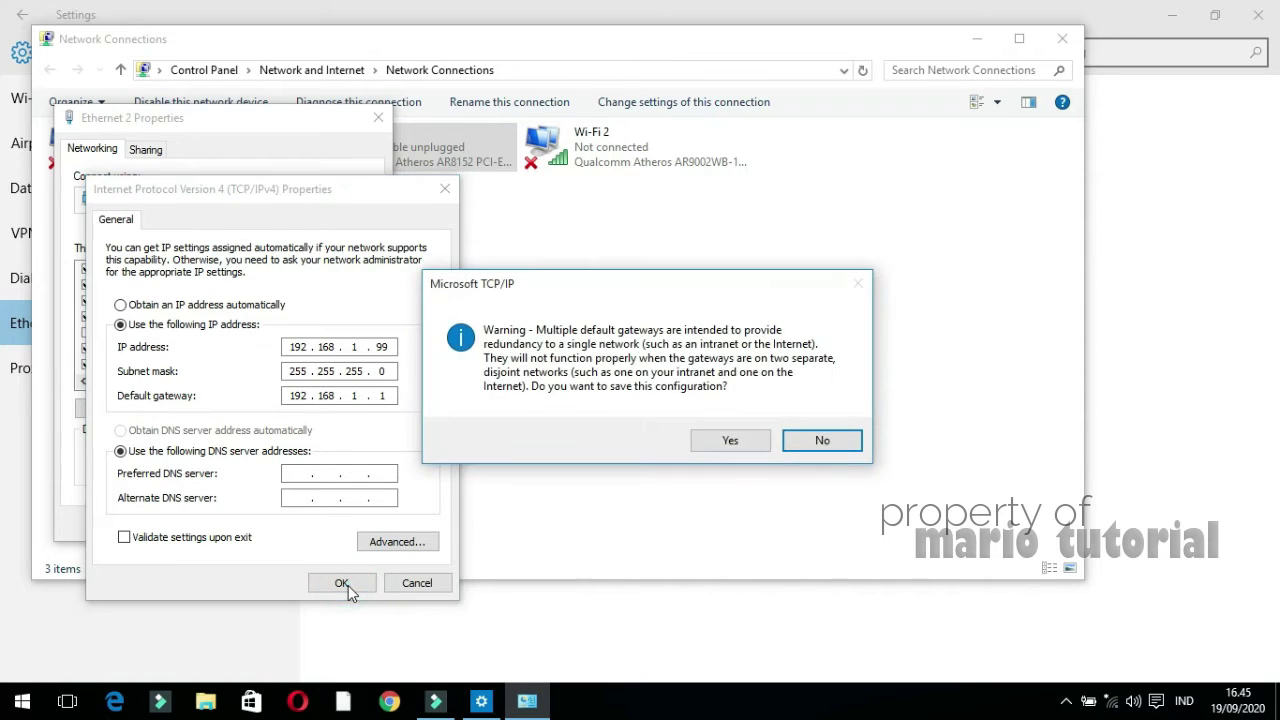
{"action": "left_click", "coordinate": [720, 442]}
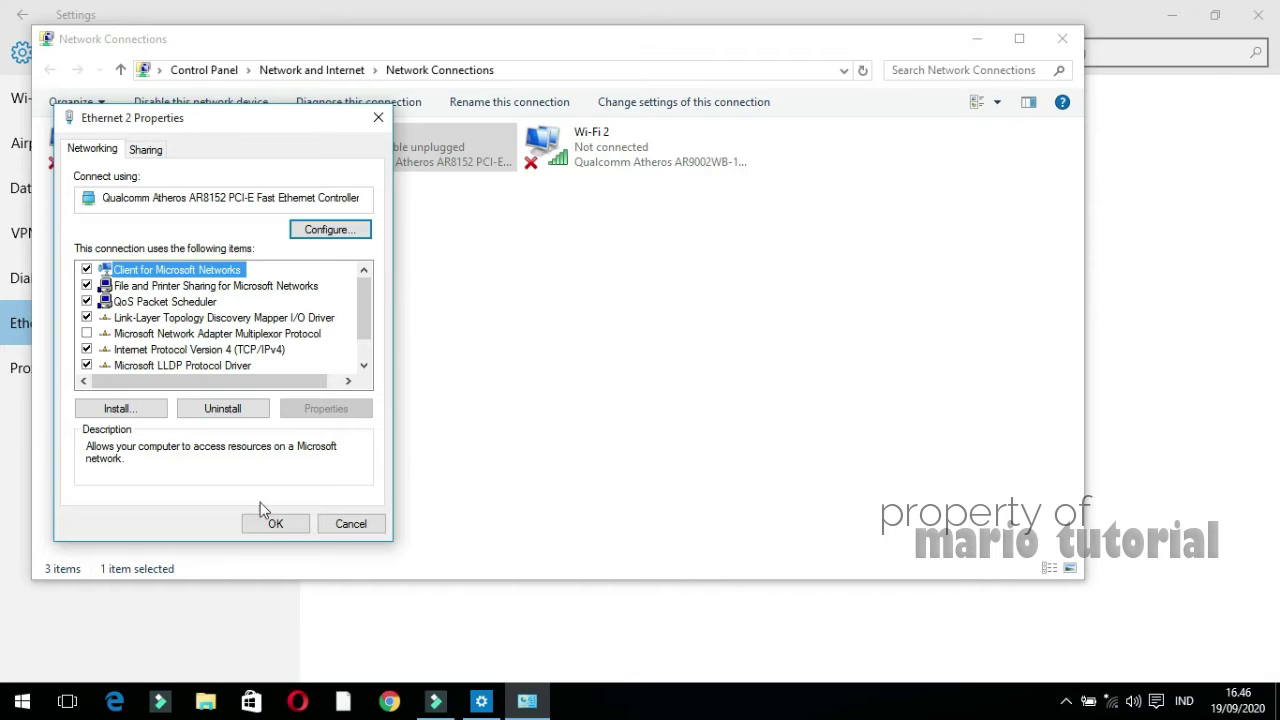
Close Ethernet 2's properties and open its connection status
{"action": "left_click", "coordinate": [275, 524]}
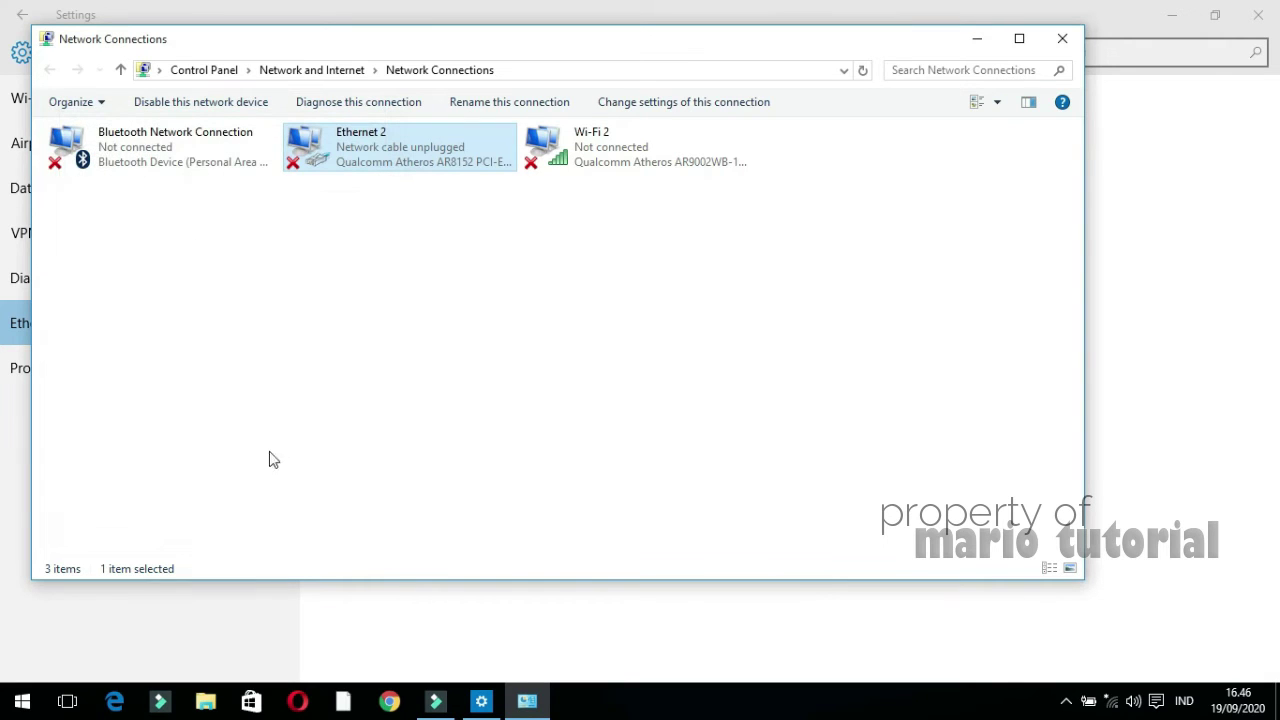
{"action": "left_click", "coordinate": [345, 132]}
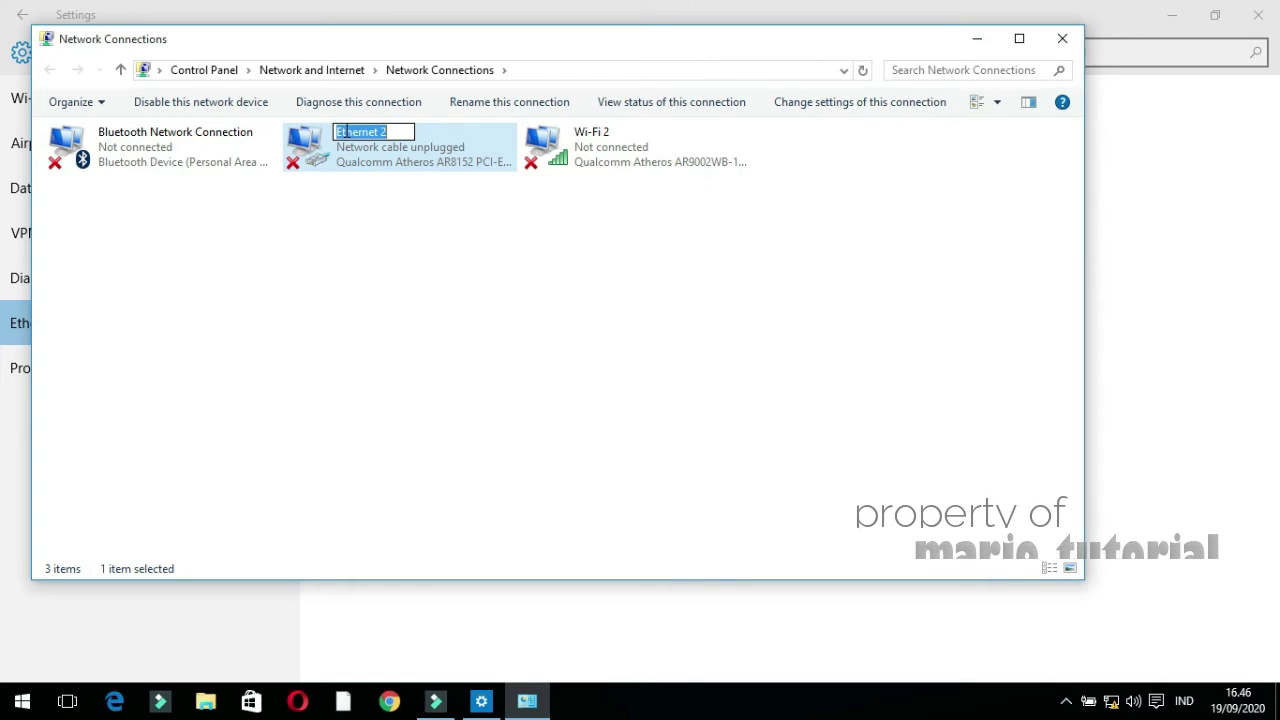
{"action": "left_click", "coordinate": [430, 207]}
{"action": "left_click", "coordinate": [430, 207]}
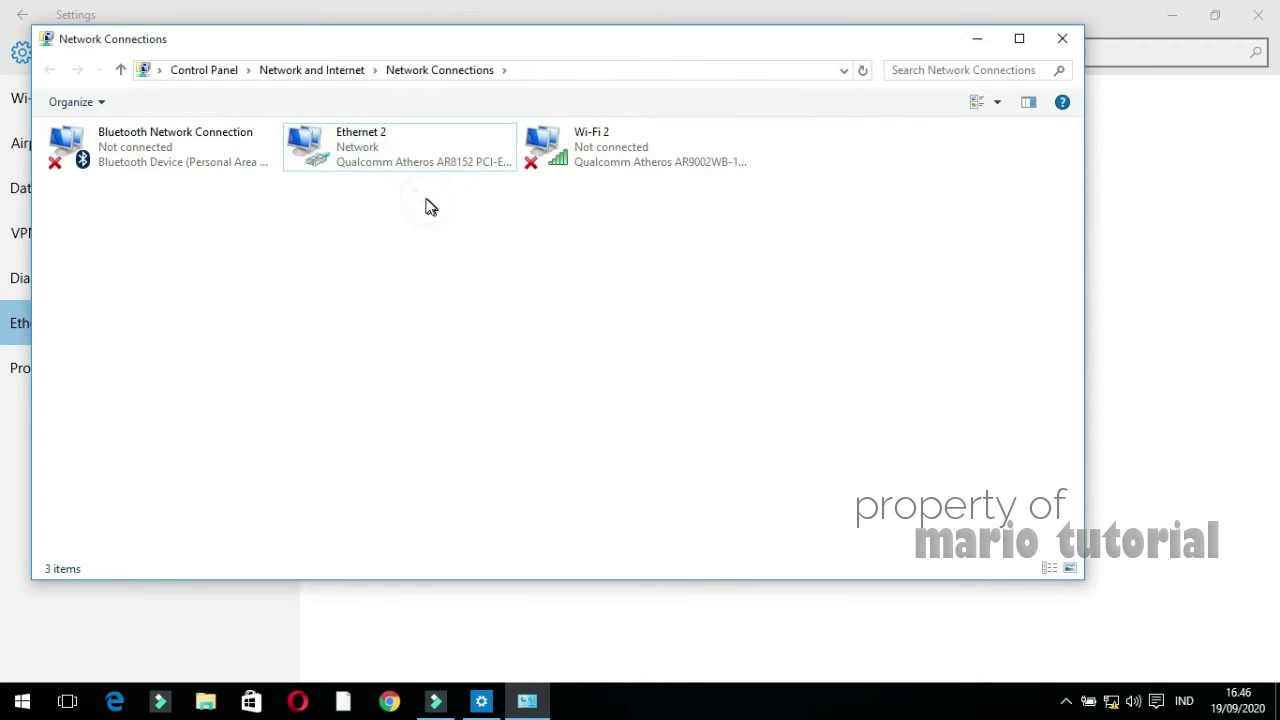
{"action": "left_click", "coordinate": [372, 134]}
{"action": "double_click", "coordinate": [371, 134]}
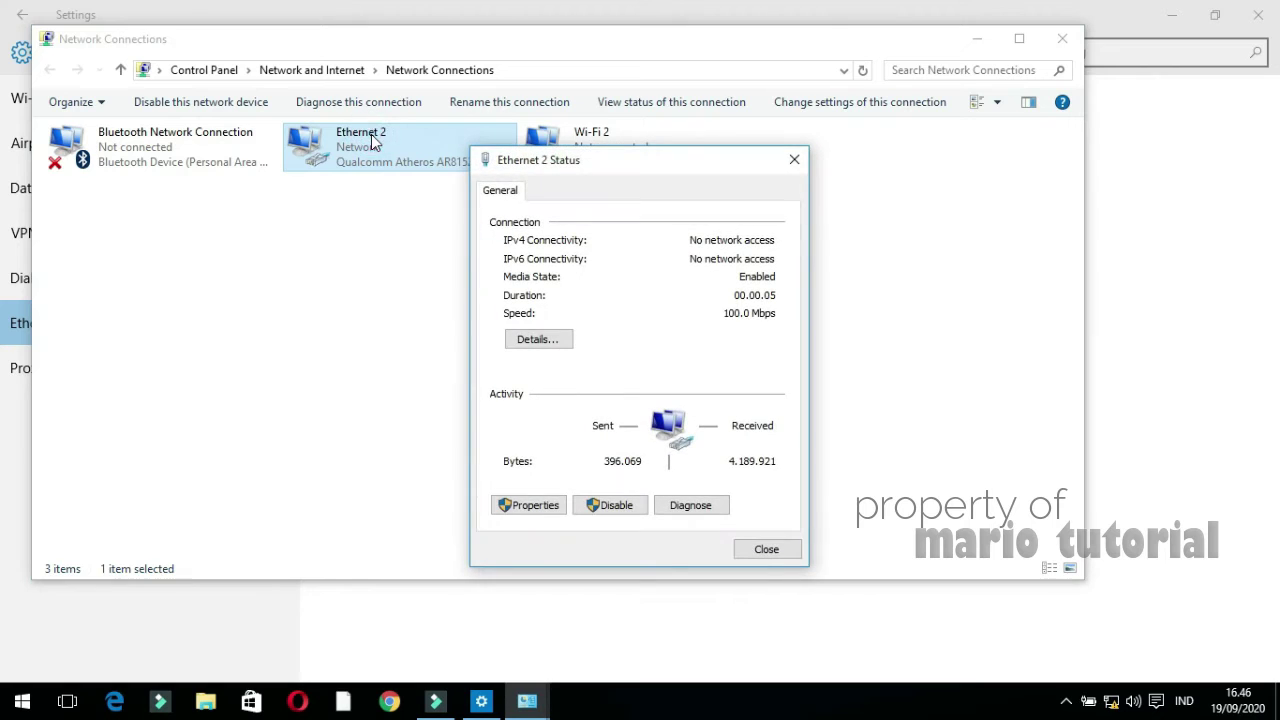
{"action": "left_click", "coordinate": [353, 230]}
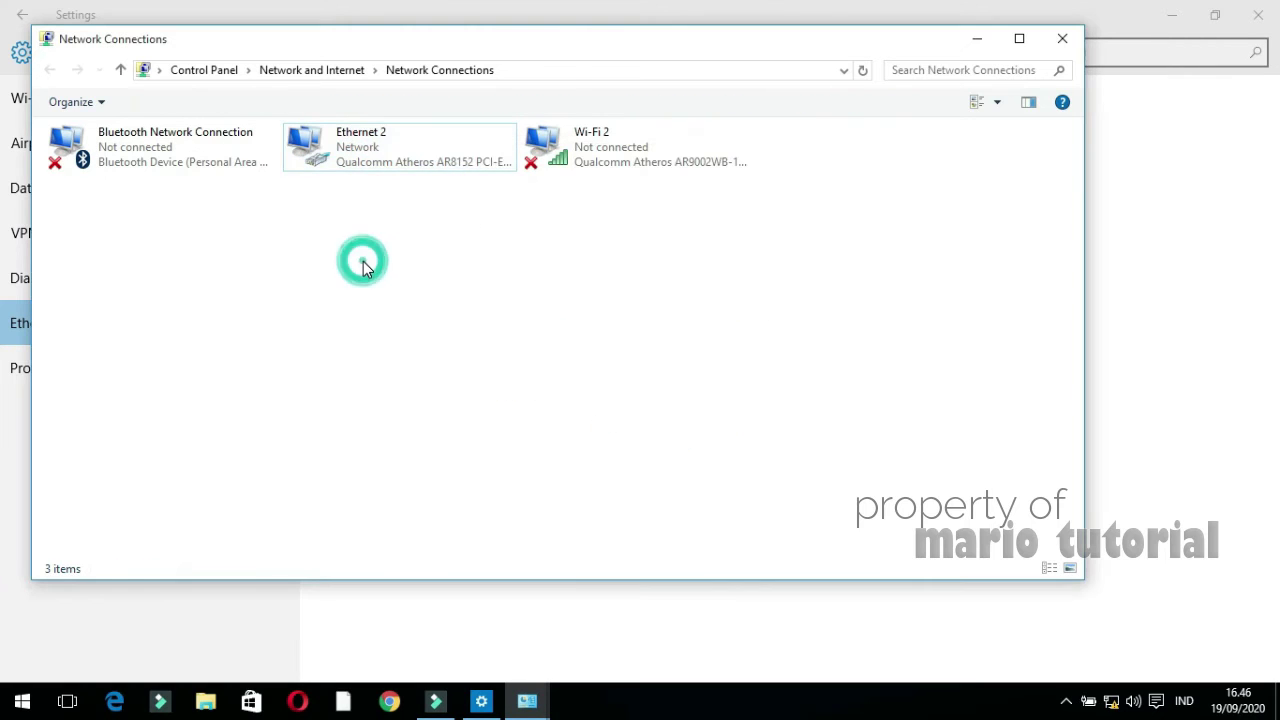
Recheck Ethernet 2's IPv4 settings and save them again, accepting the gateway warning
{"action": "right_click", "coordinate": [357, 143]}
{"action": "left_click", "coordinate": [404, 320]}
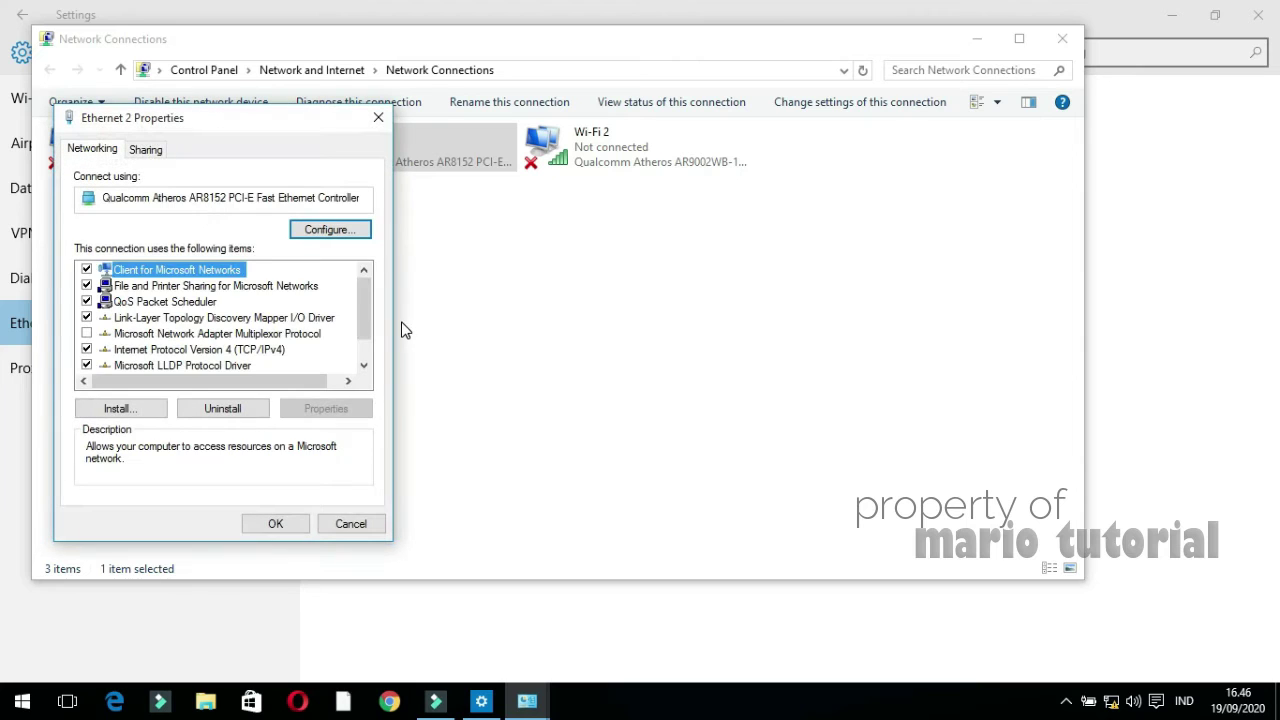
{"action": "double_click", "coordinate": [267, 348]}
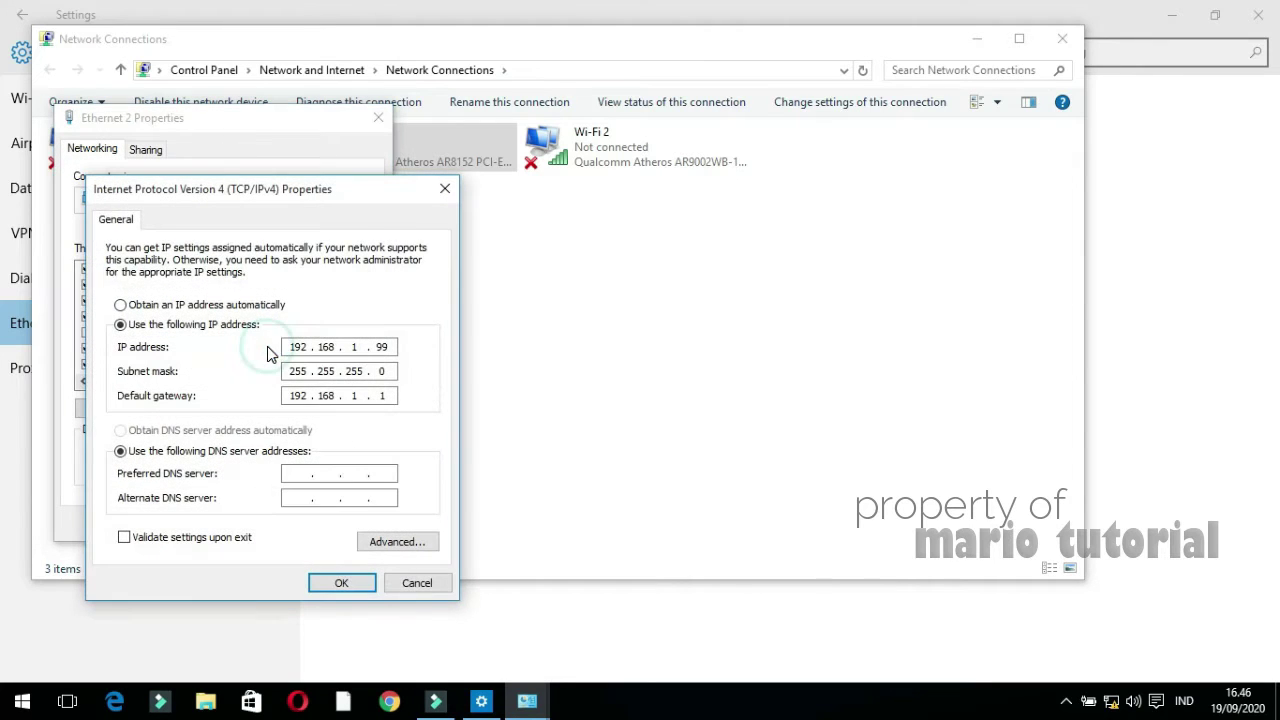
{"action": "left_click", "coordinate": [341, 583]}
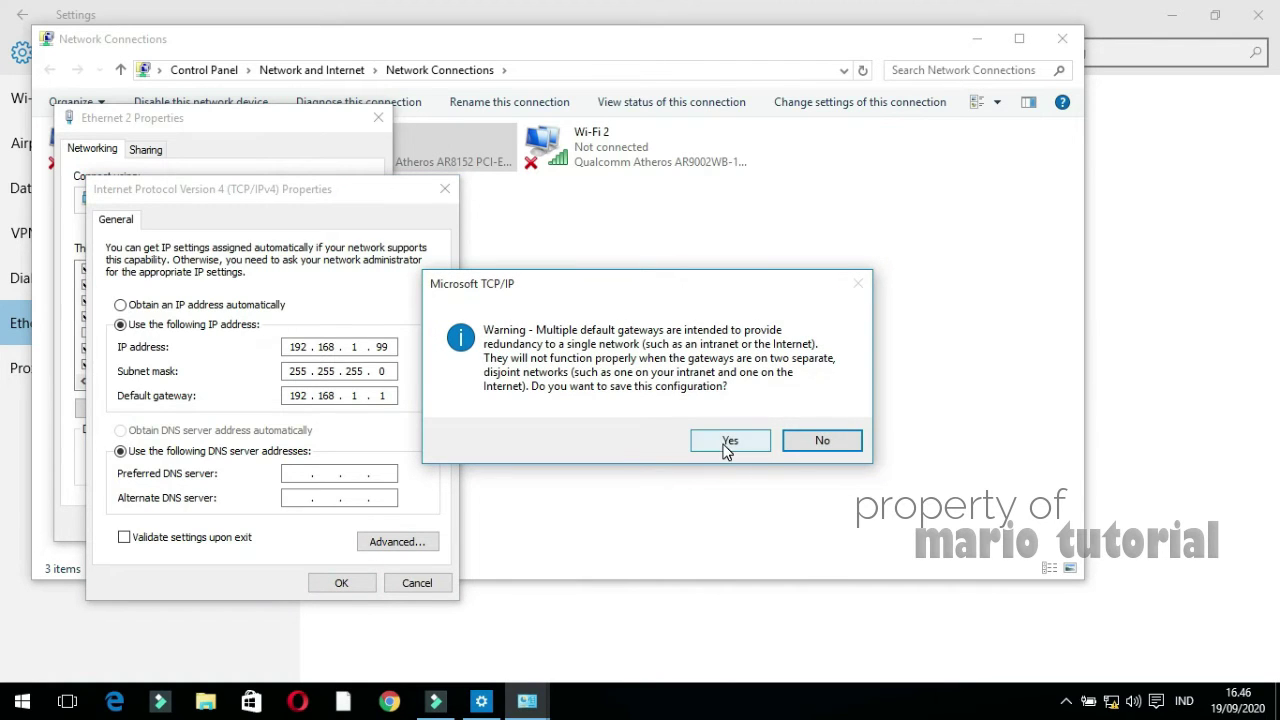
{"action": "left_click", "coordinate": [728, 442]}
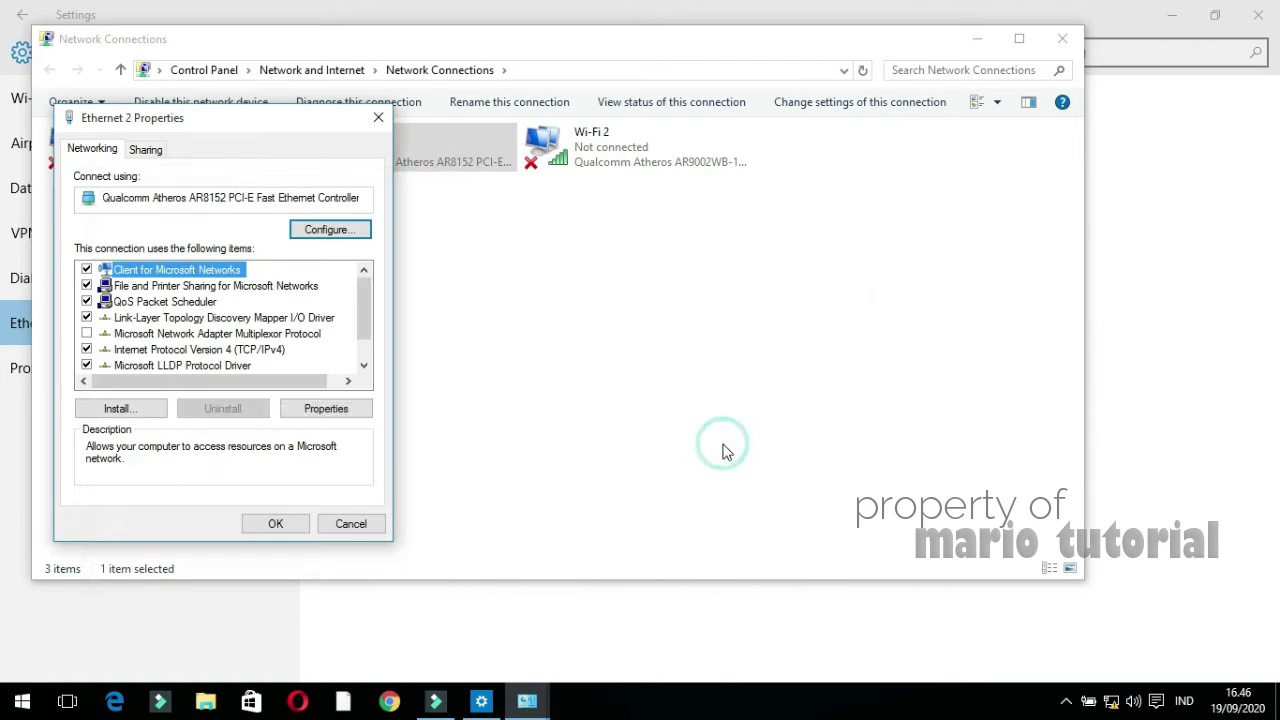
{"action": "left_click", "coordinate": [294, 524]}
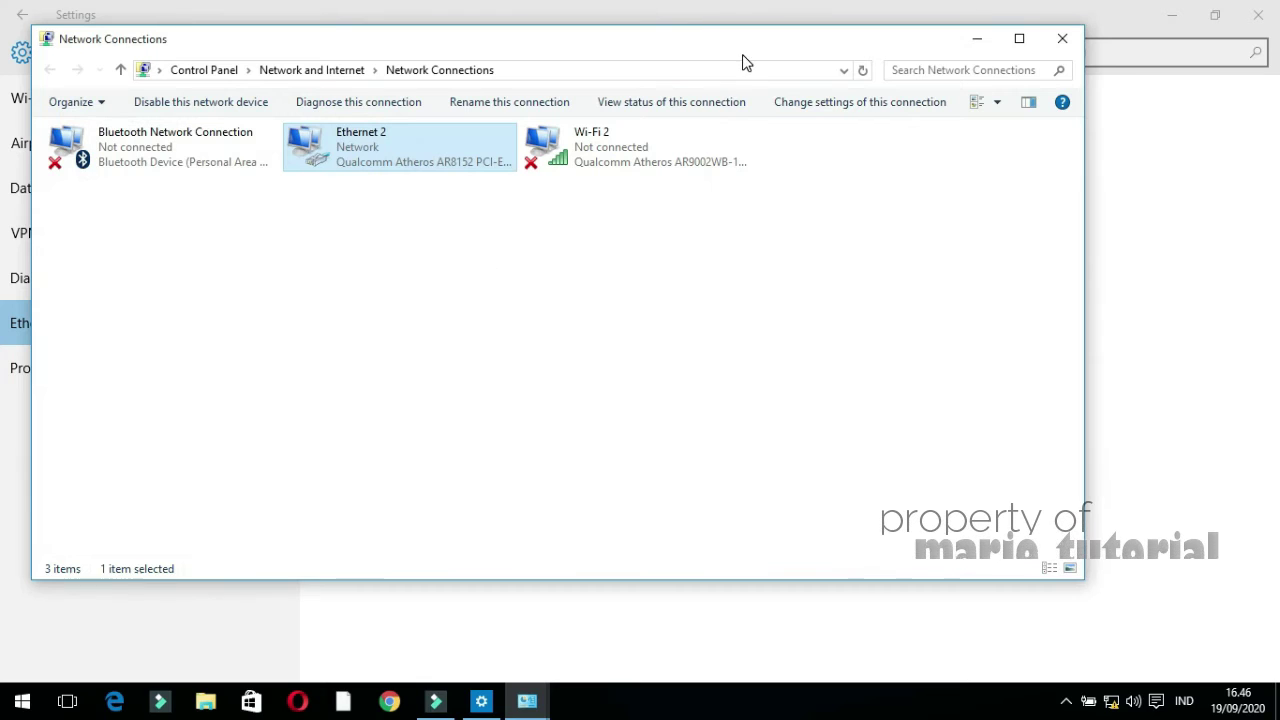
Close the Network Connections and Ethernet 2 Status windows, then launch Chrome
{"action": "left_click", "coordinate": [1073, 45]}
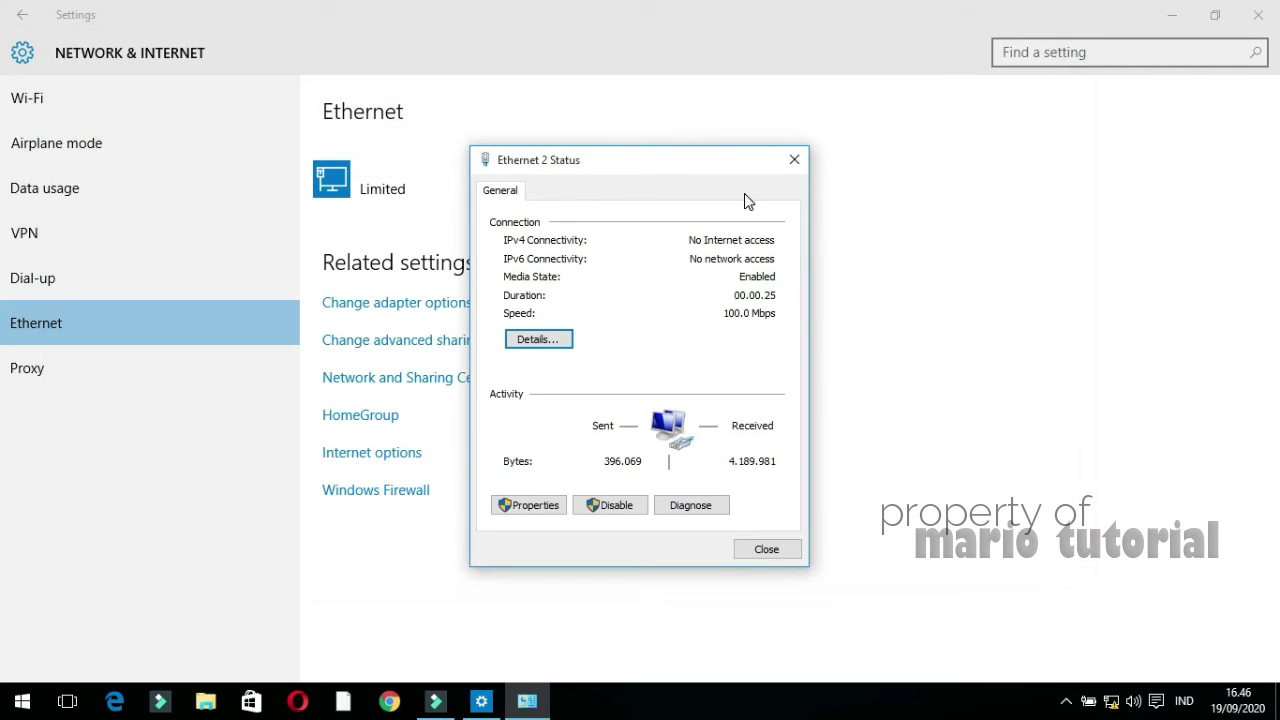
{"action": "left_click", "coordinate": [793, 162]}
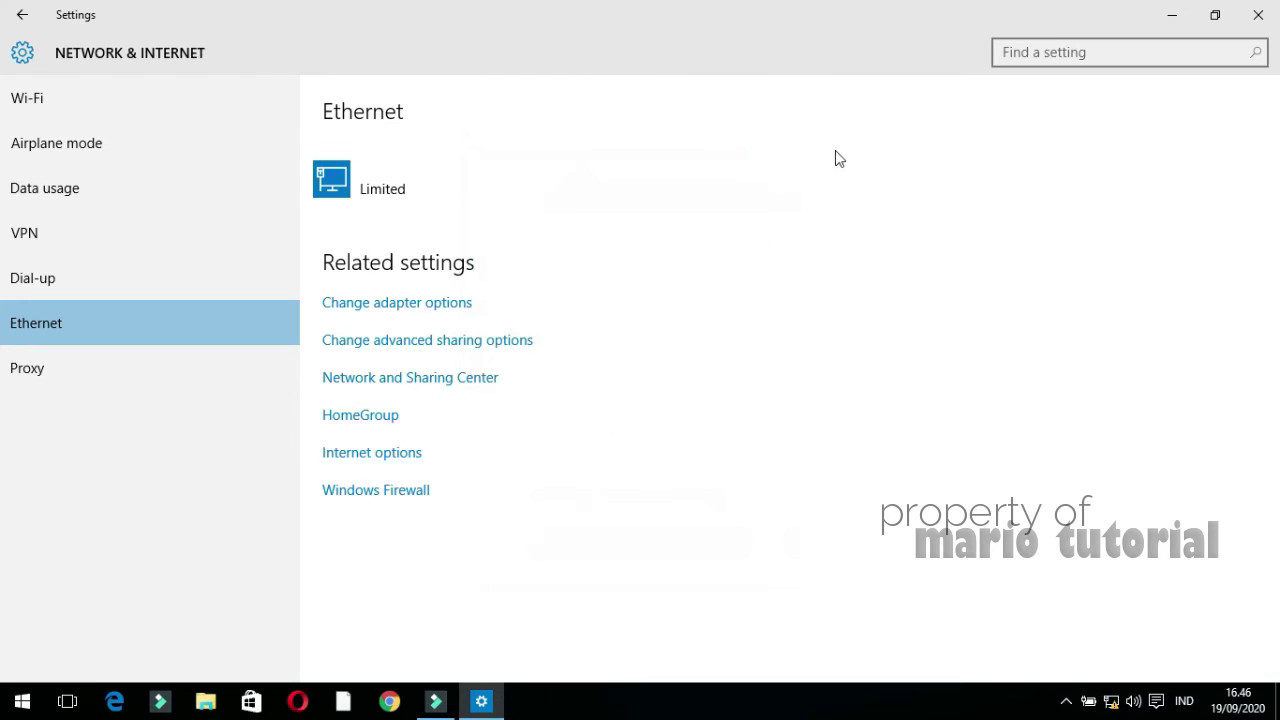
{"action": "left_click", "coordinate": [389, 703]}
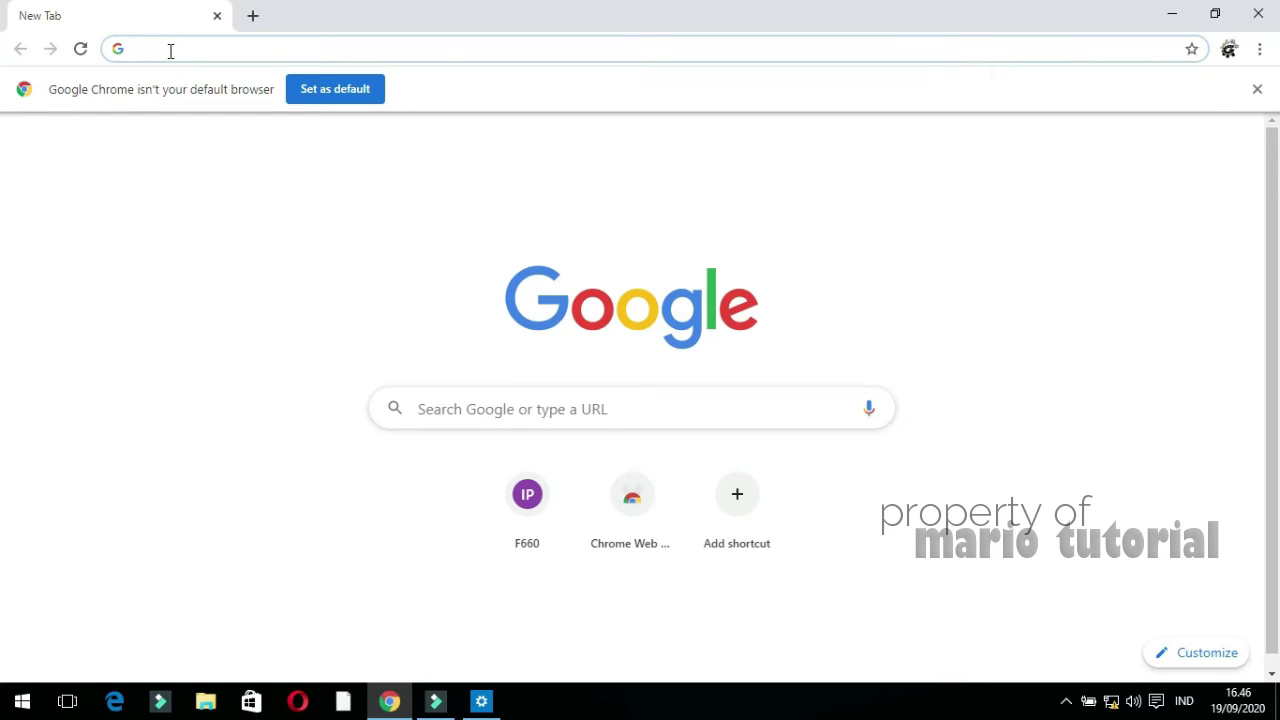
Go to the router address 192.168.1.1 in Chrome
{"action": "type", "text": "192."}
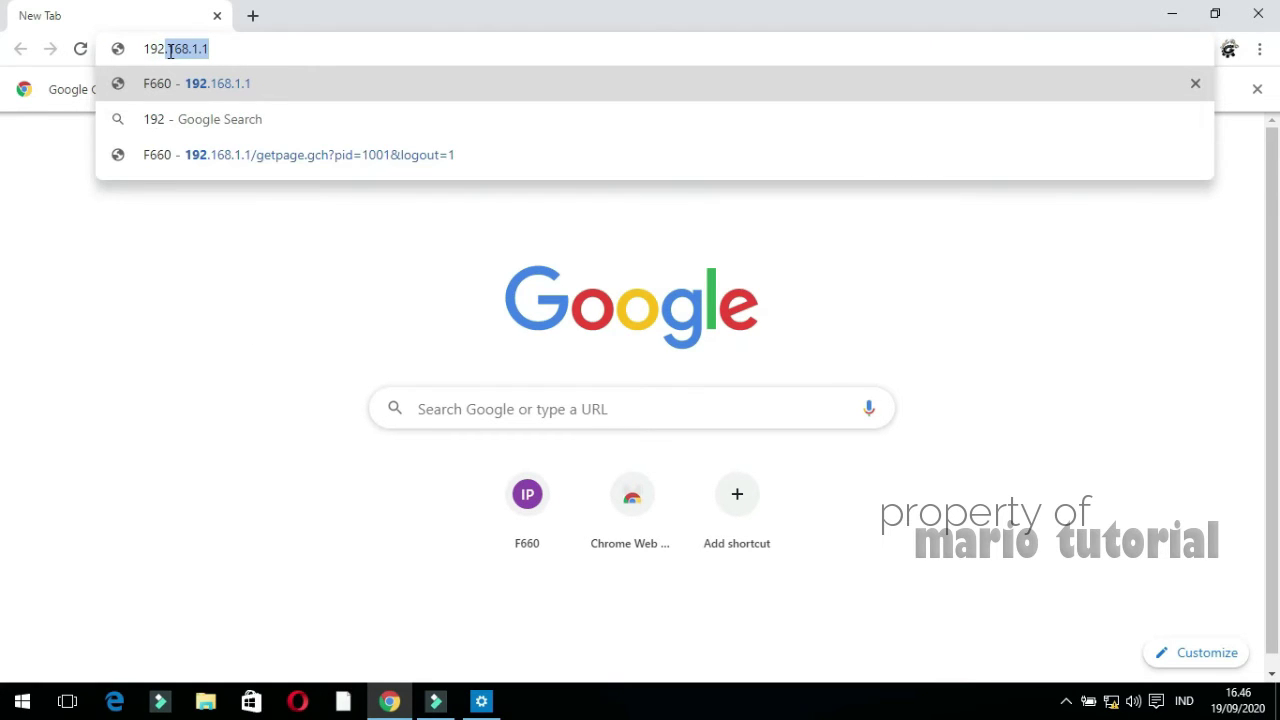
{"action": "type", "text": "168"}
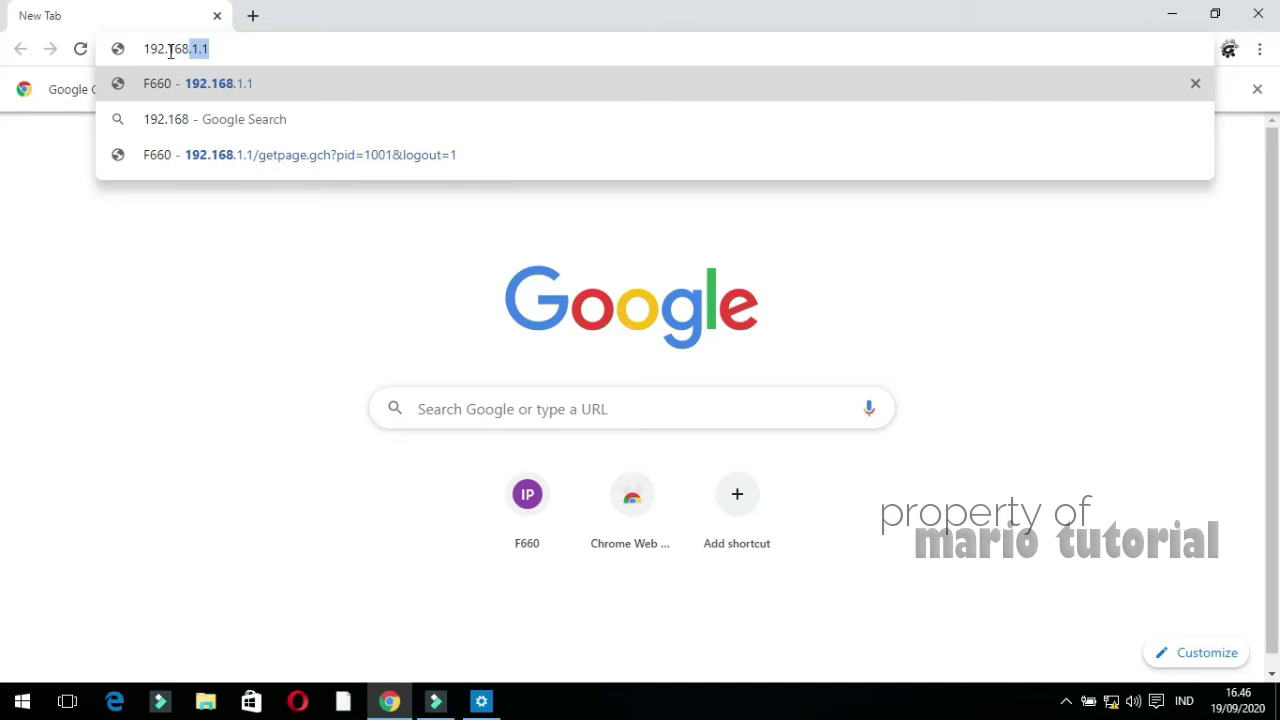
{"action": "type", "text": ".1.1"}
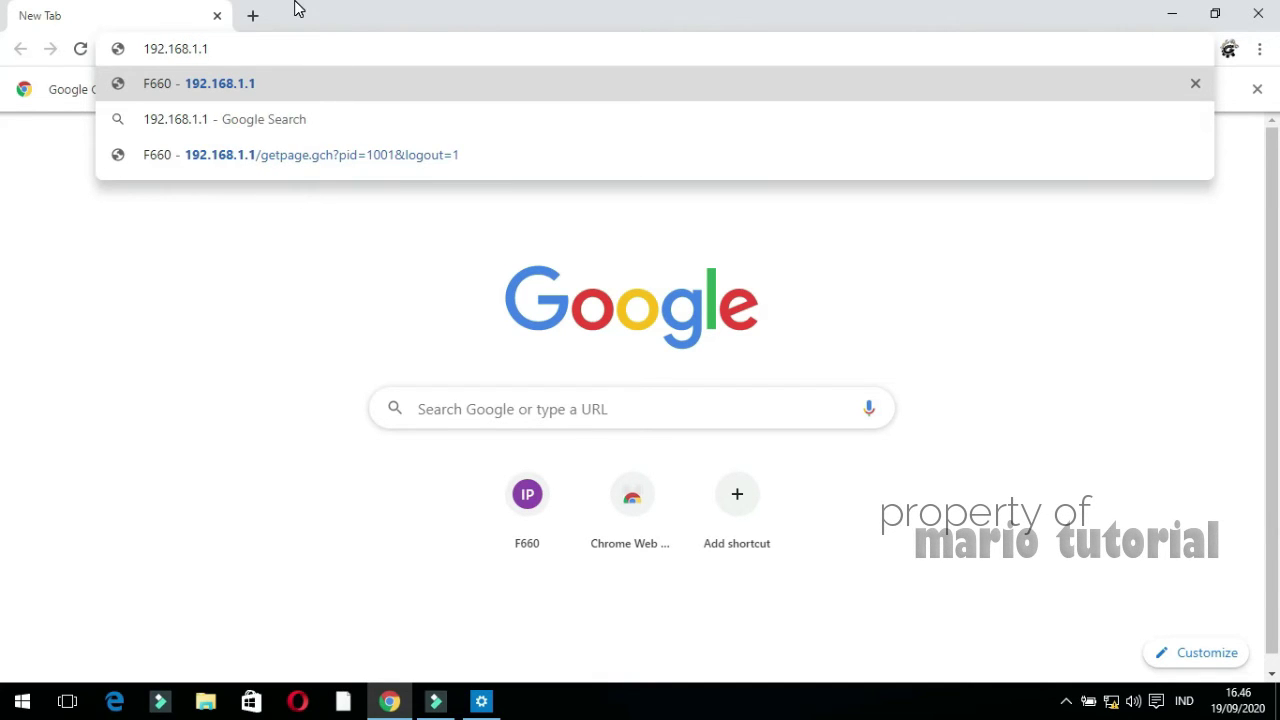
{"action": "key", "text": "Return"}
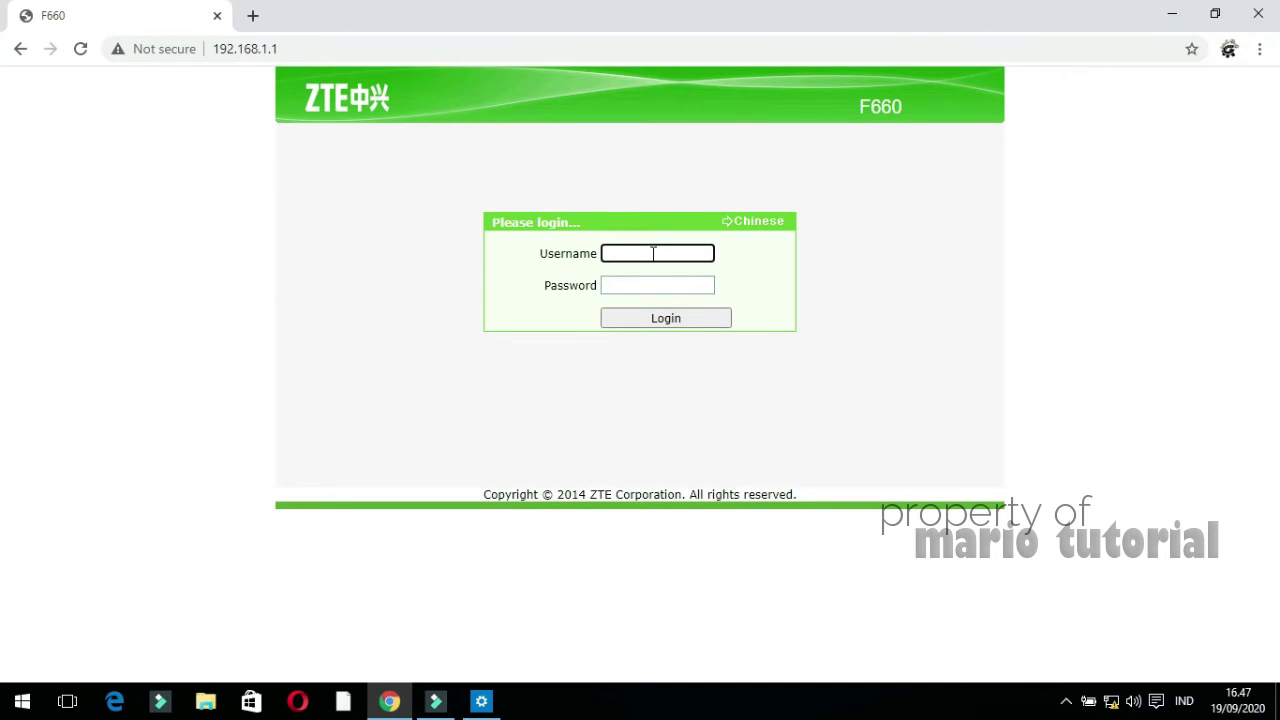
Log into the router with its username and password, dismissing Chrome's save-password prompt
{"action": "type", "text": "admin"}
{"action": "left_click", "coordinate": [652, 283]}
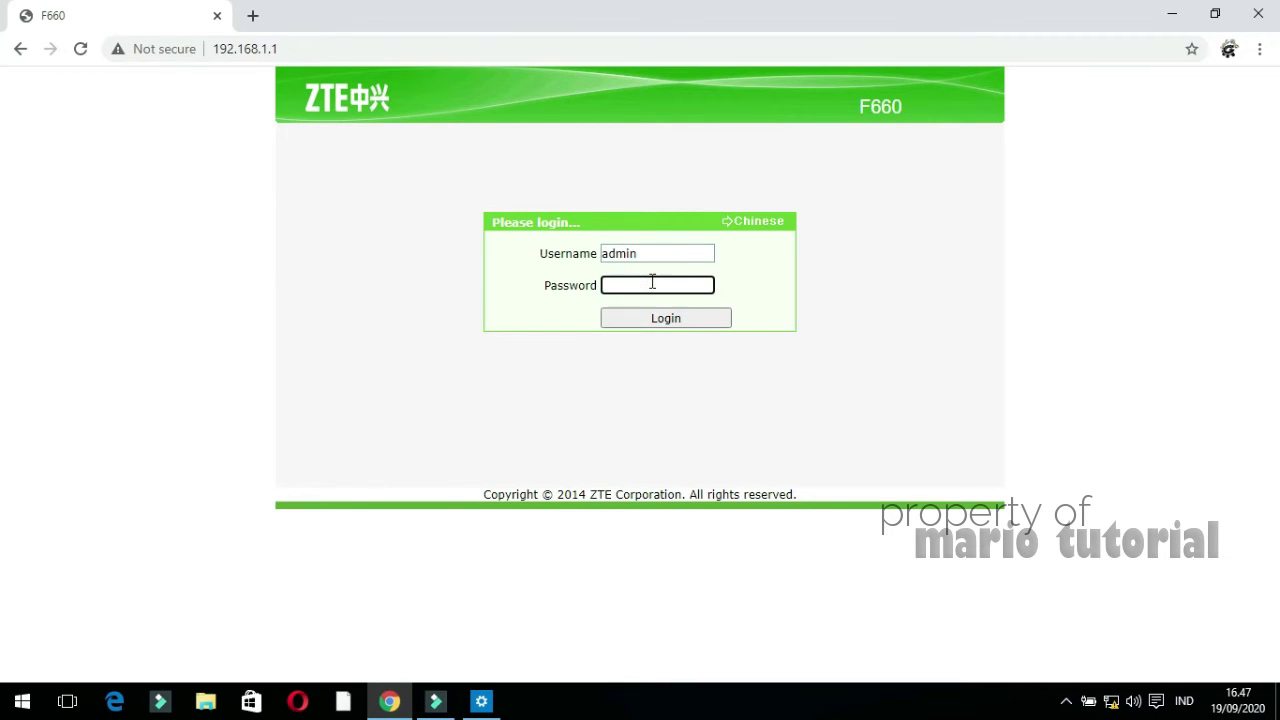
{"action": "type", "text": "ad"}
{"action": "left_click", "coordinate": [666, 321]}
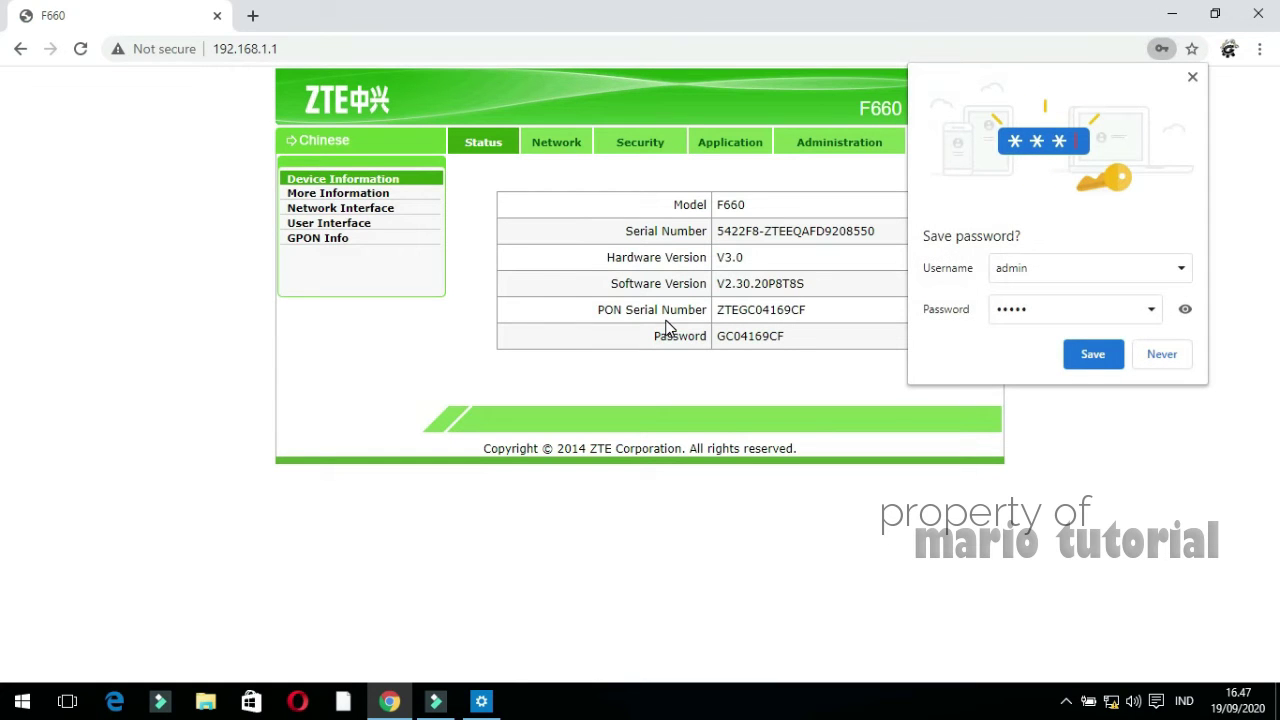
{"action": "left_click", "coordinate": [1194, 78]}
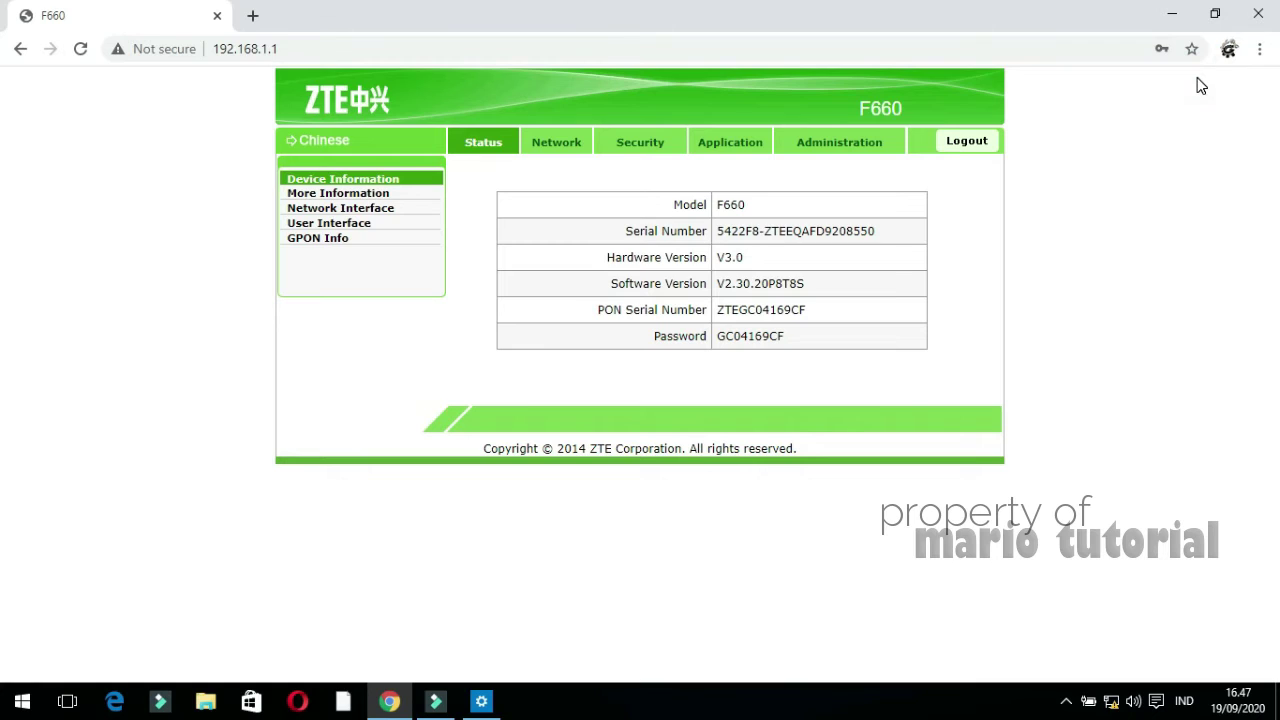
Create a WAN connection with type DHCP and VLAN mode TRANSPARENT
{"action": "left_click", "coordinate": [541, 151]}
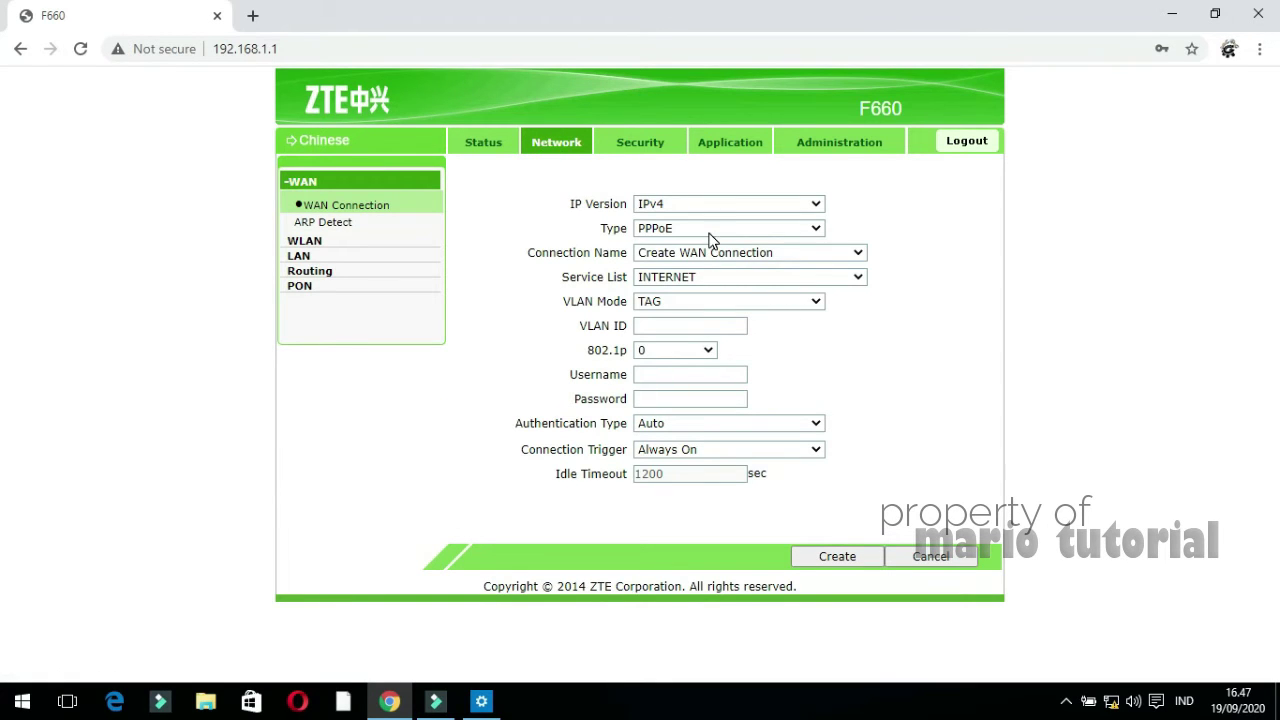
{"action": "left_click", "coordinate": [707, 232]}
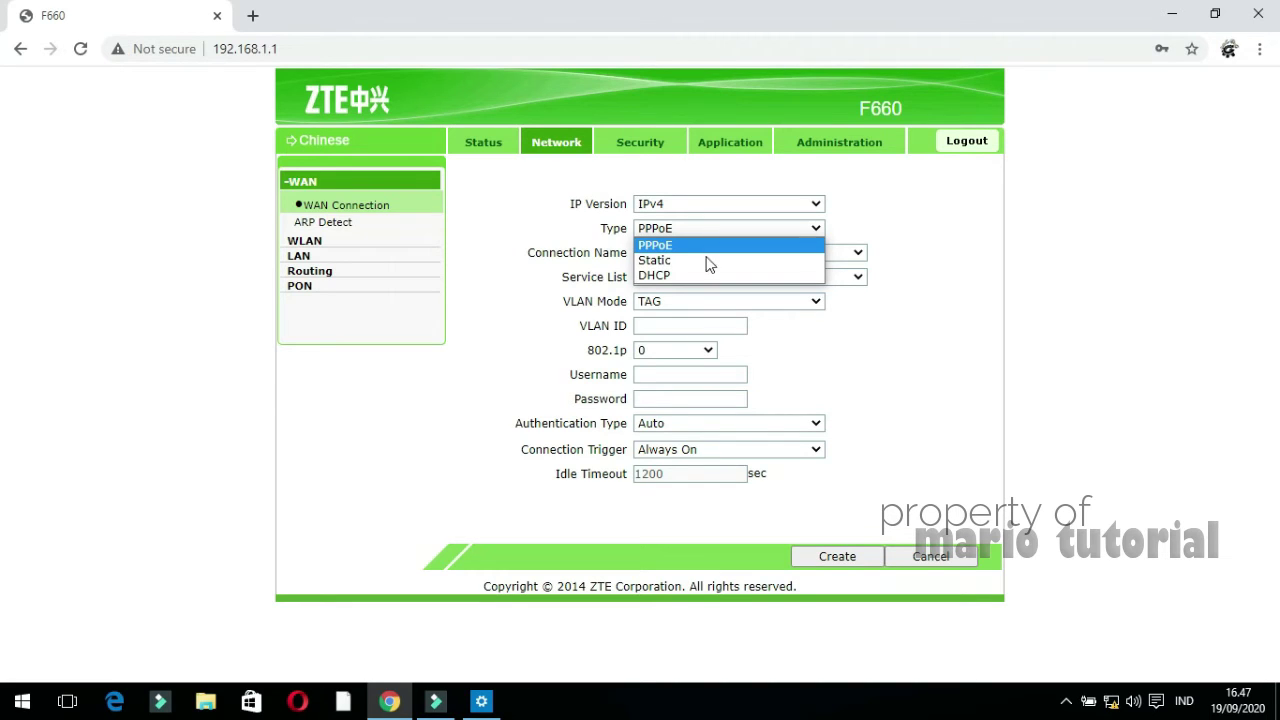
{"action": "left_click", "coordinate": [704, 273]}
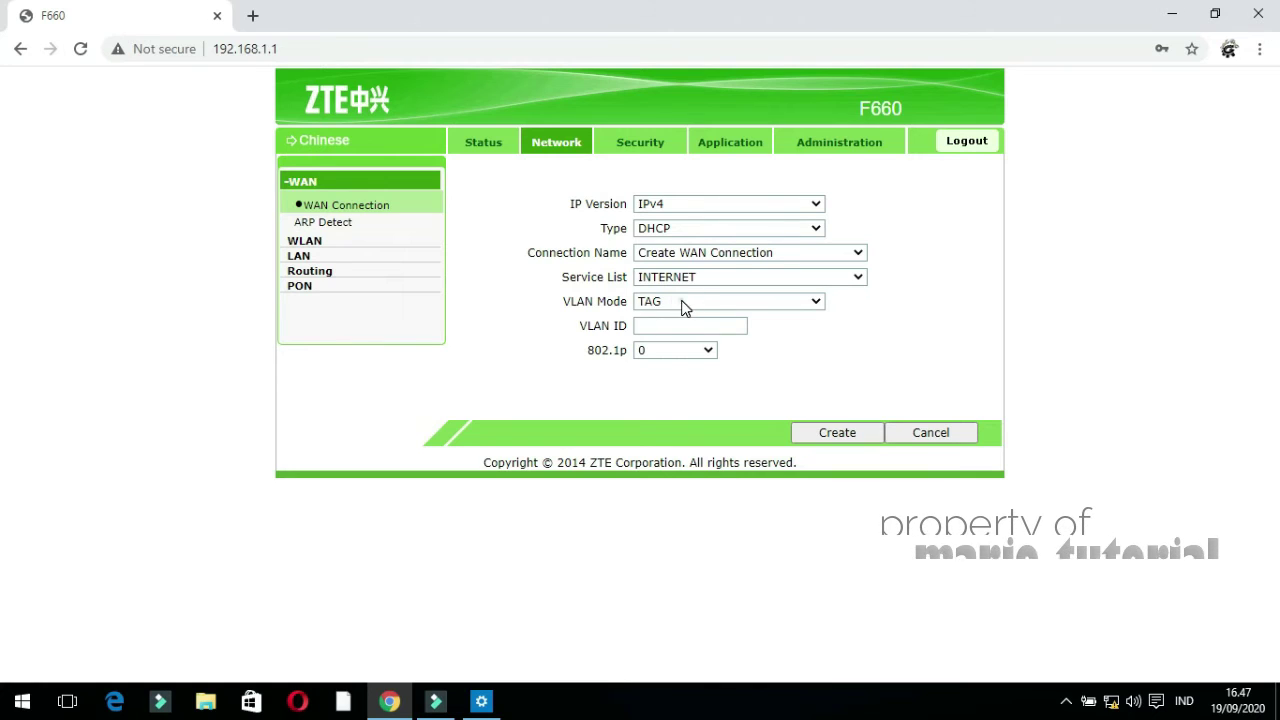
{"action": "left_click", "coordinate": [681, 303]}
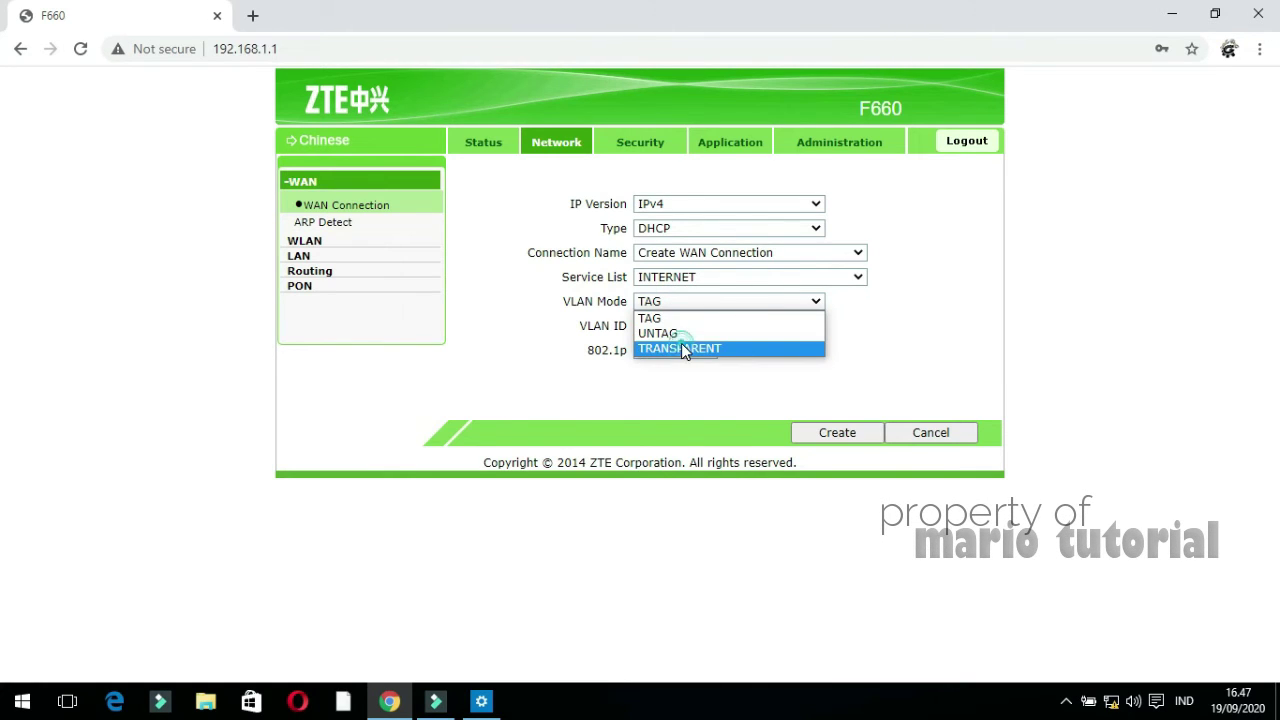
{"action": "left_click", "coordinate": [681, 345]}
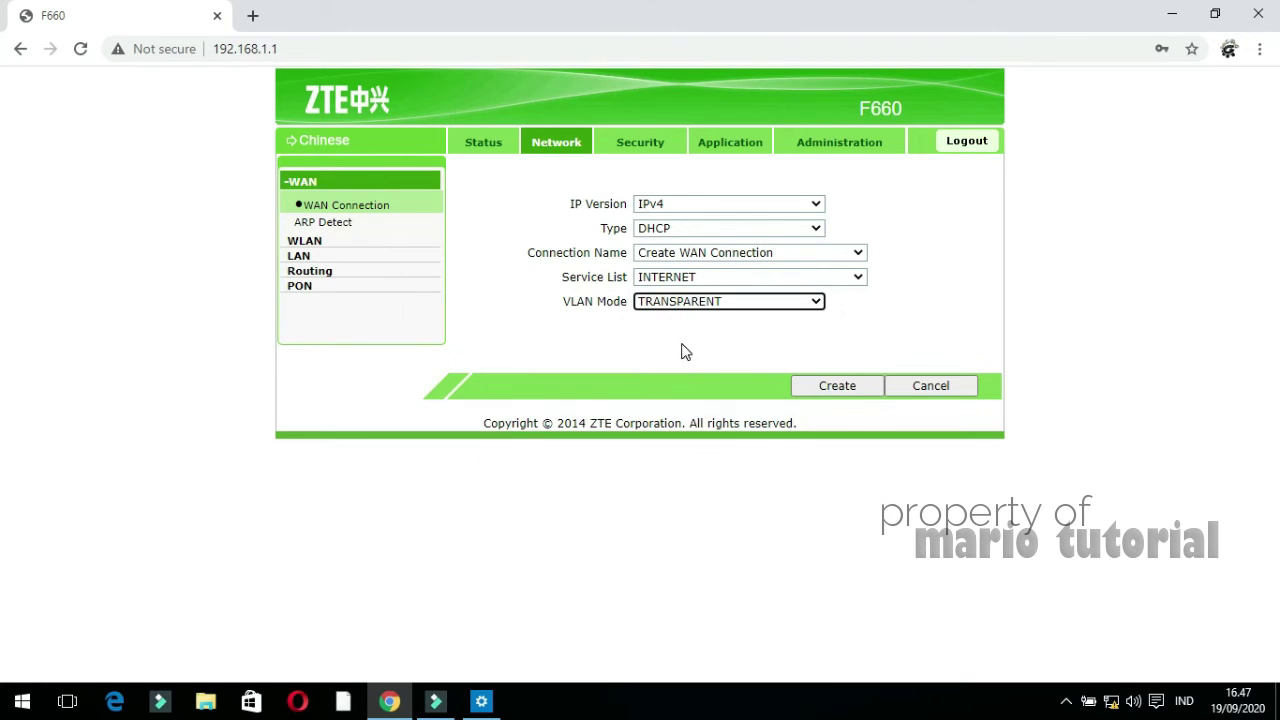
{"action": "left_click", "coordinate": [818, 387]}
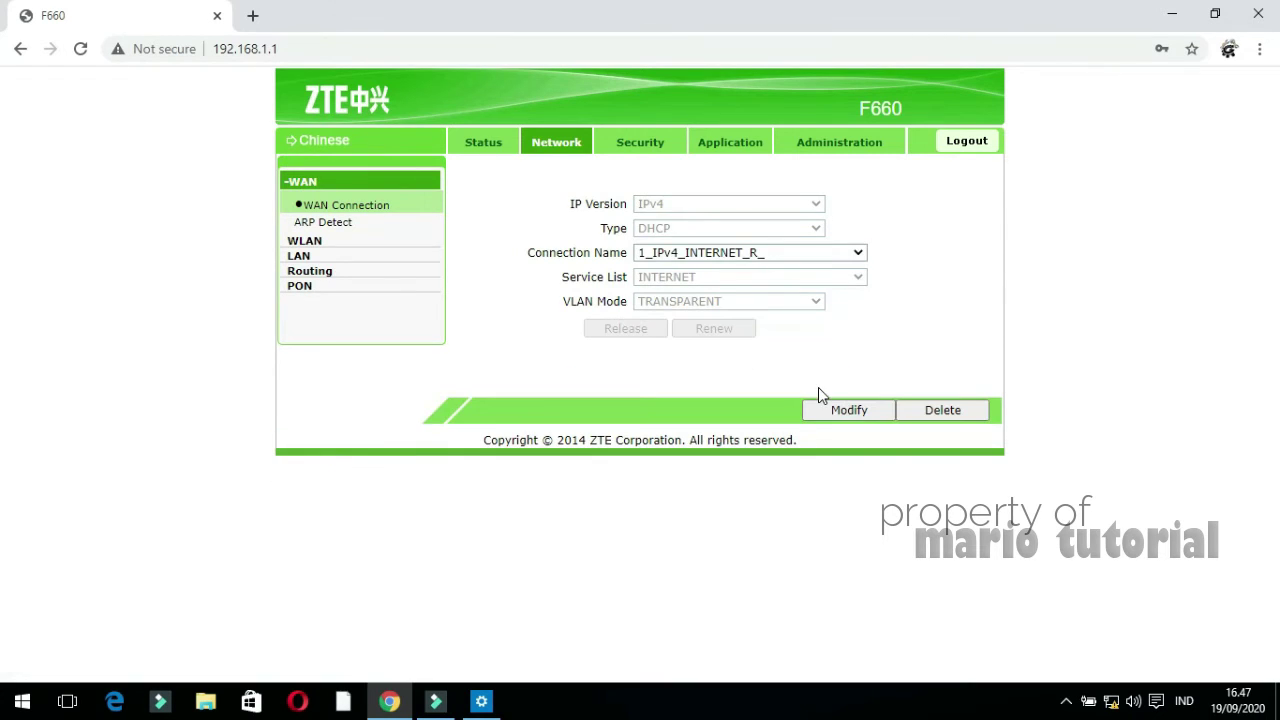
{"action": "left_click", "coordinate": [365, 244]}
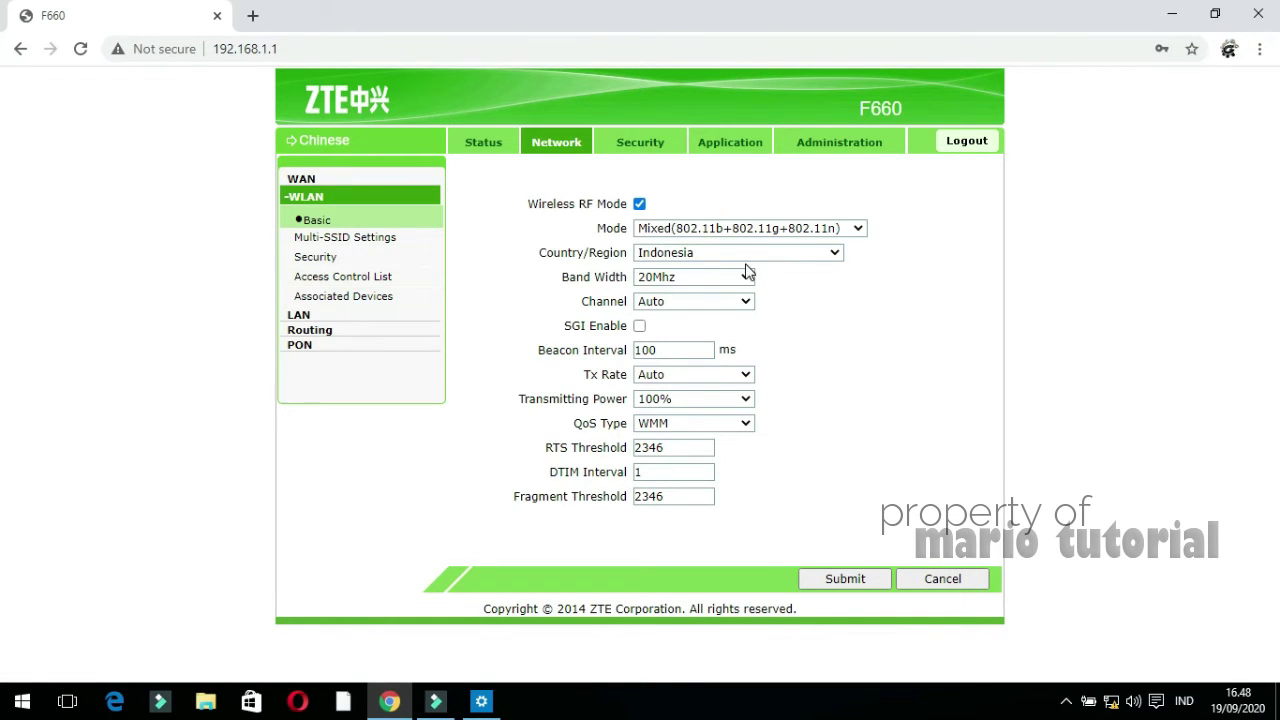
Change the WLAN channel from Auto to 12 and submit it
{"action": "left_click", "coordinate": [691, 303]}
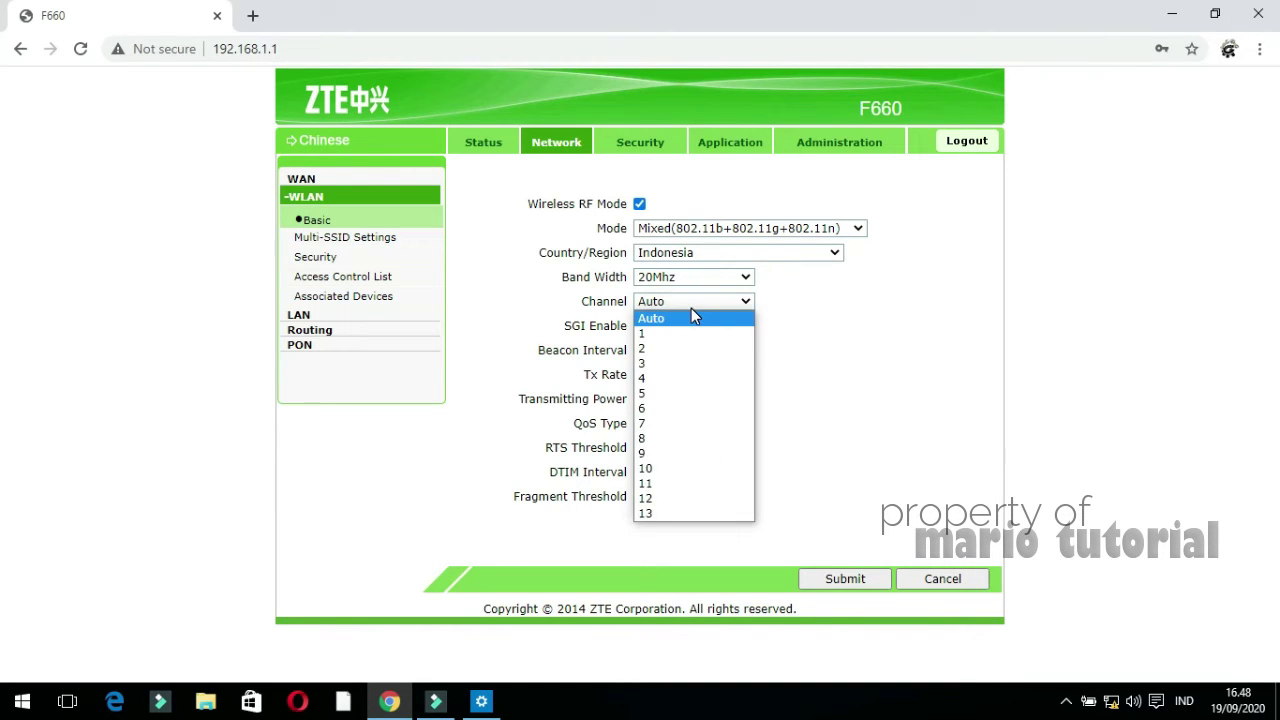
{"action": "left_click", "coordinate": [684, 503]}
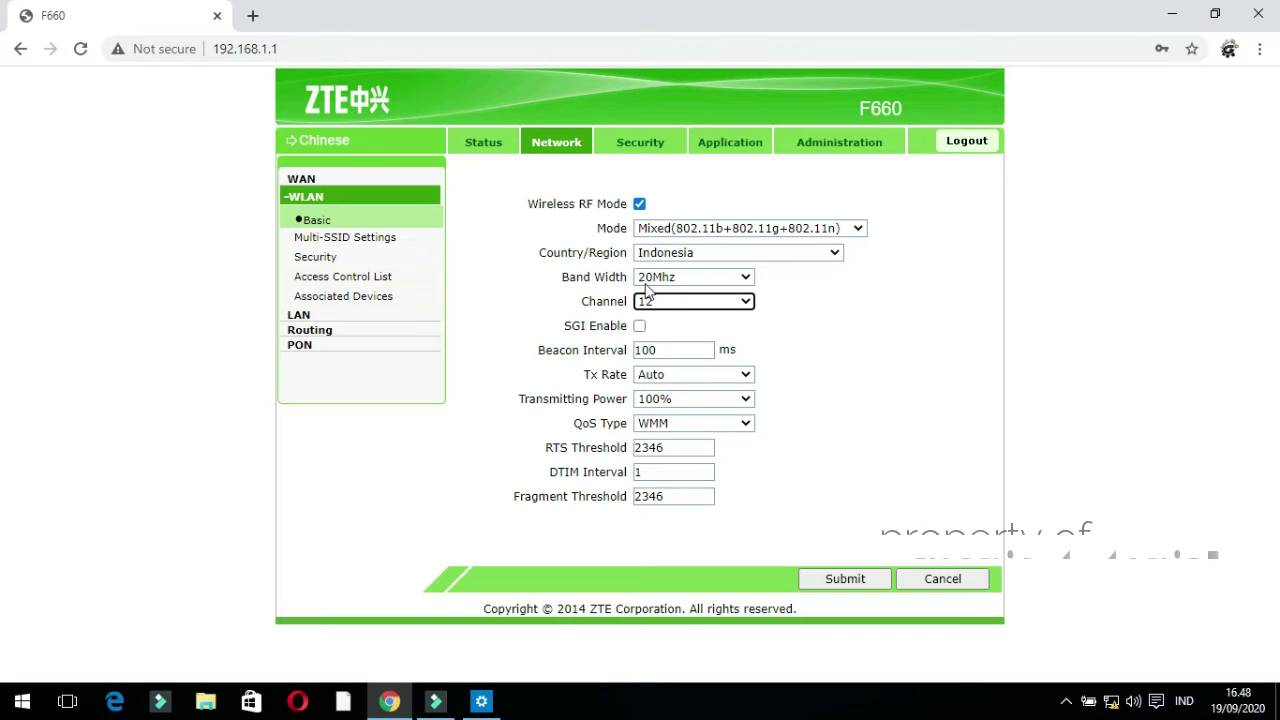
{"action": "left_click", "coordinate": [827, 582]}
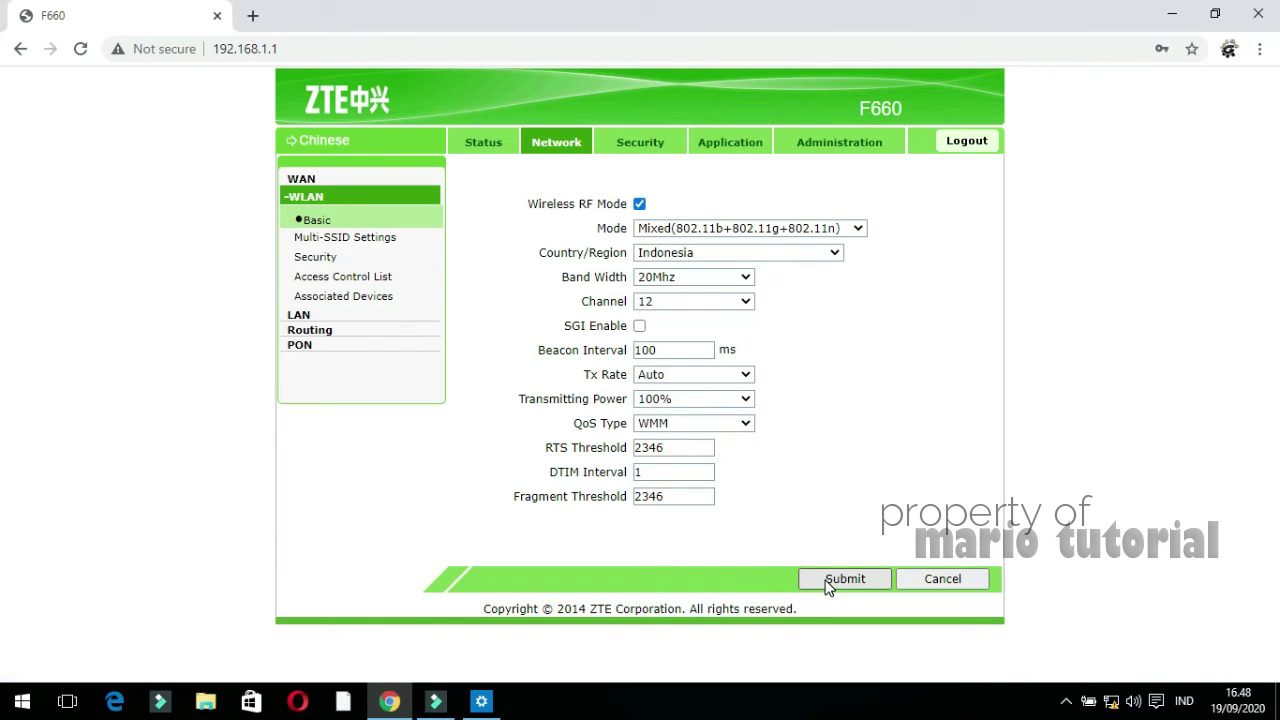
{"action": "left_click", "coordinate": [324, 241]}
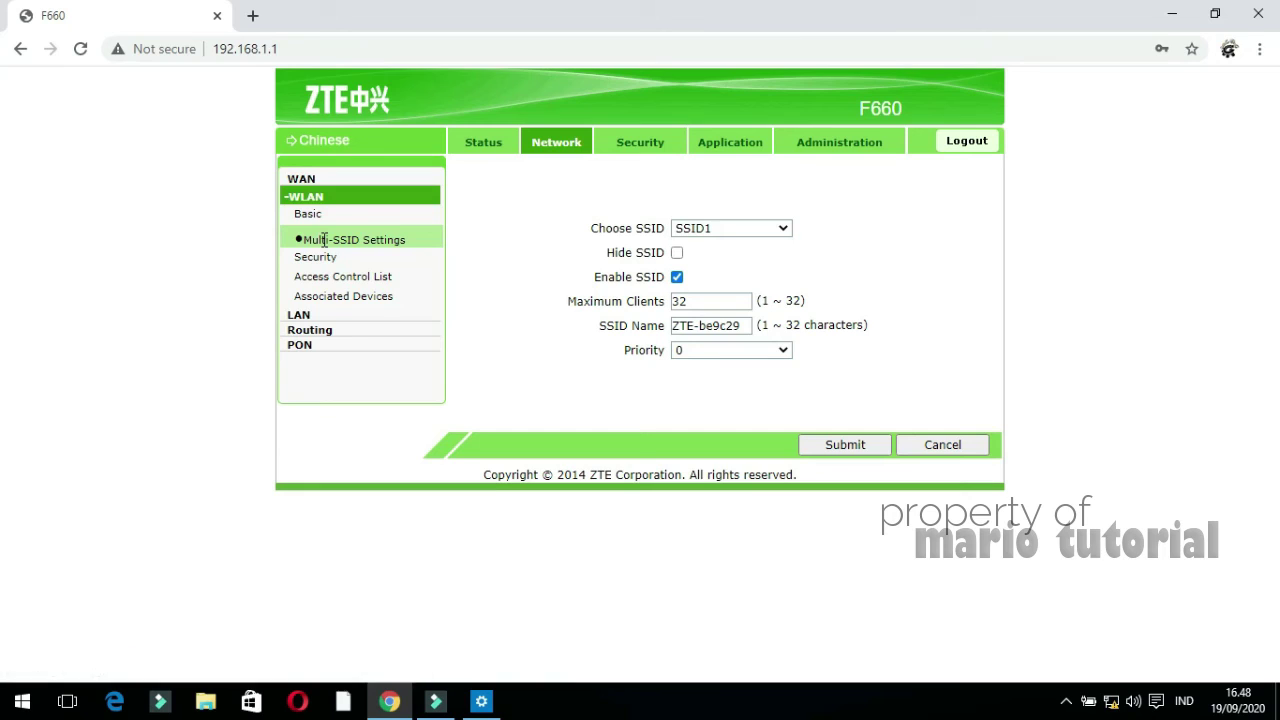
Rename SSID1 from ZTE-be9c29 to 'ZTE test' and submit
{"action": "left_click", "coordinate": [742, 331]}
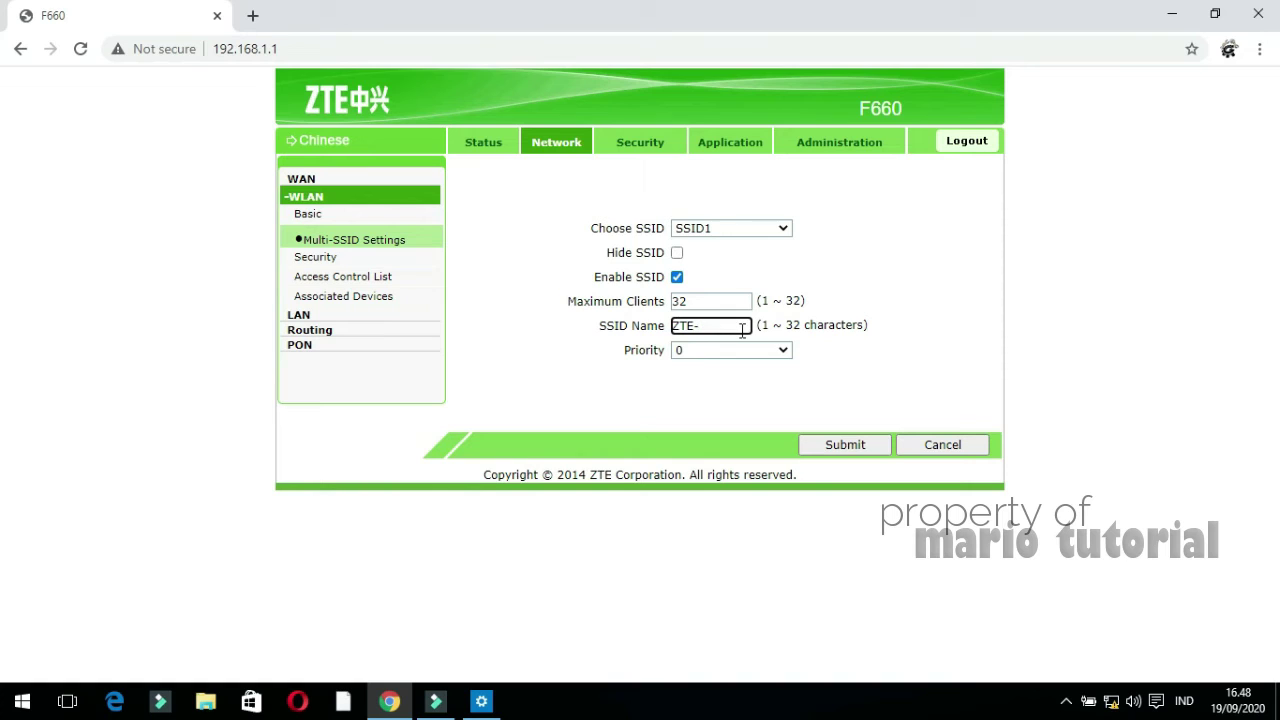
{"action": "type", "text": "t"}
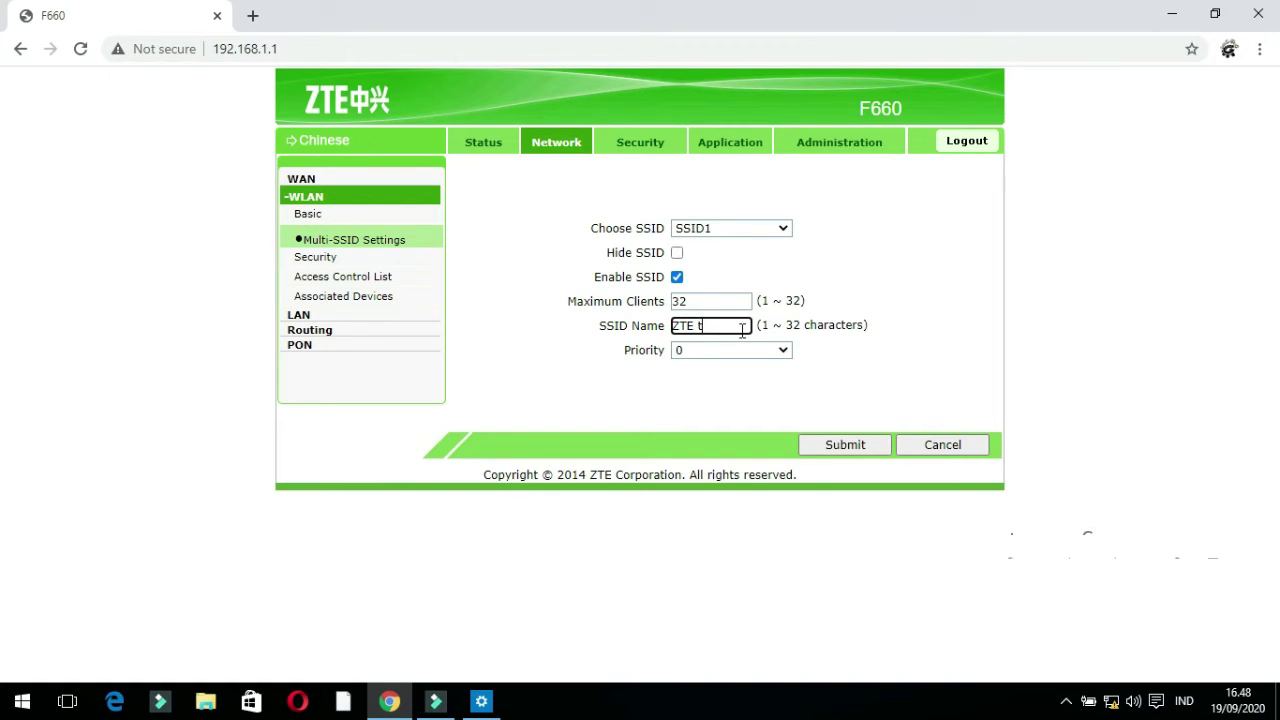
{"action": "type", "text": "est"}
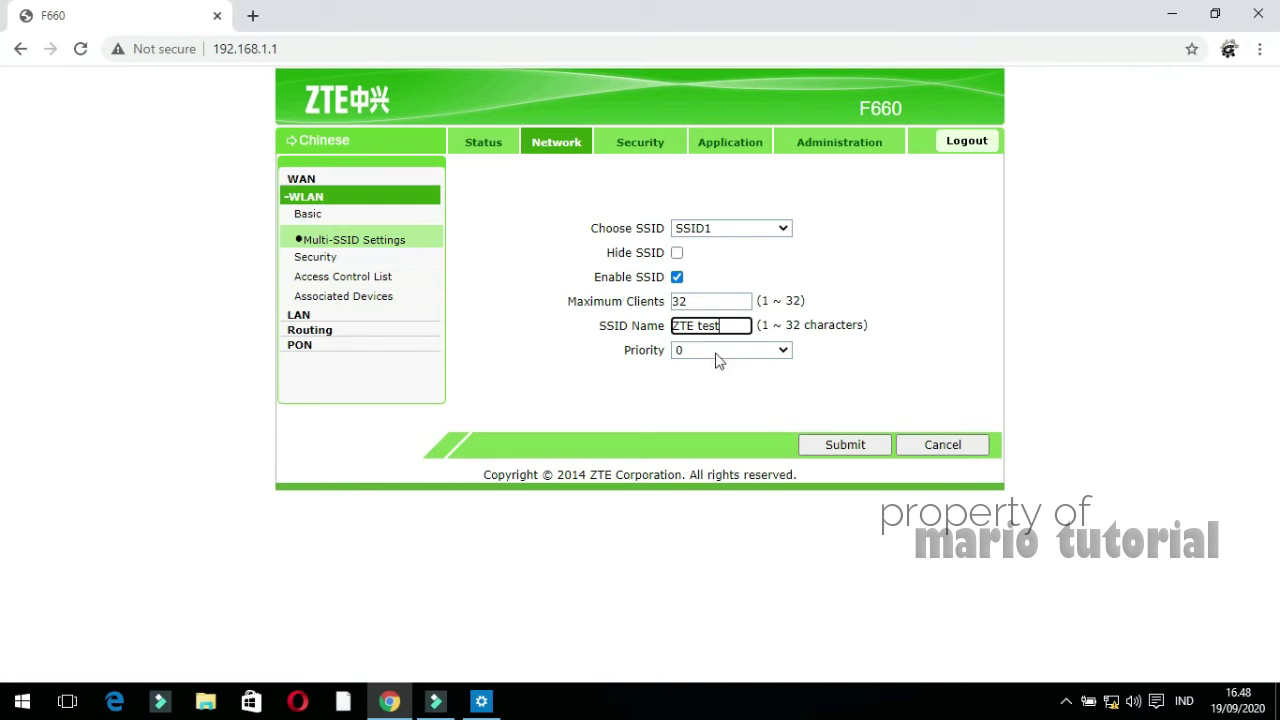
{"action": "left_click", "coordinate": [836, 445]}
Replace SSID1's WPA passphrase and set TKIP+AES encryption, then submit
{"action": "left_click", "coordinate": [322, 264]}
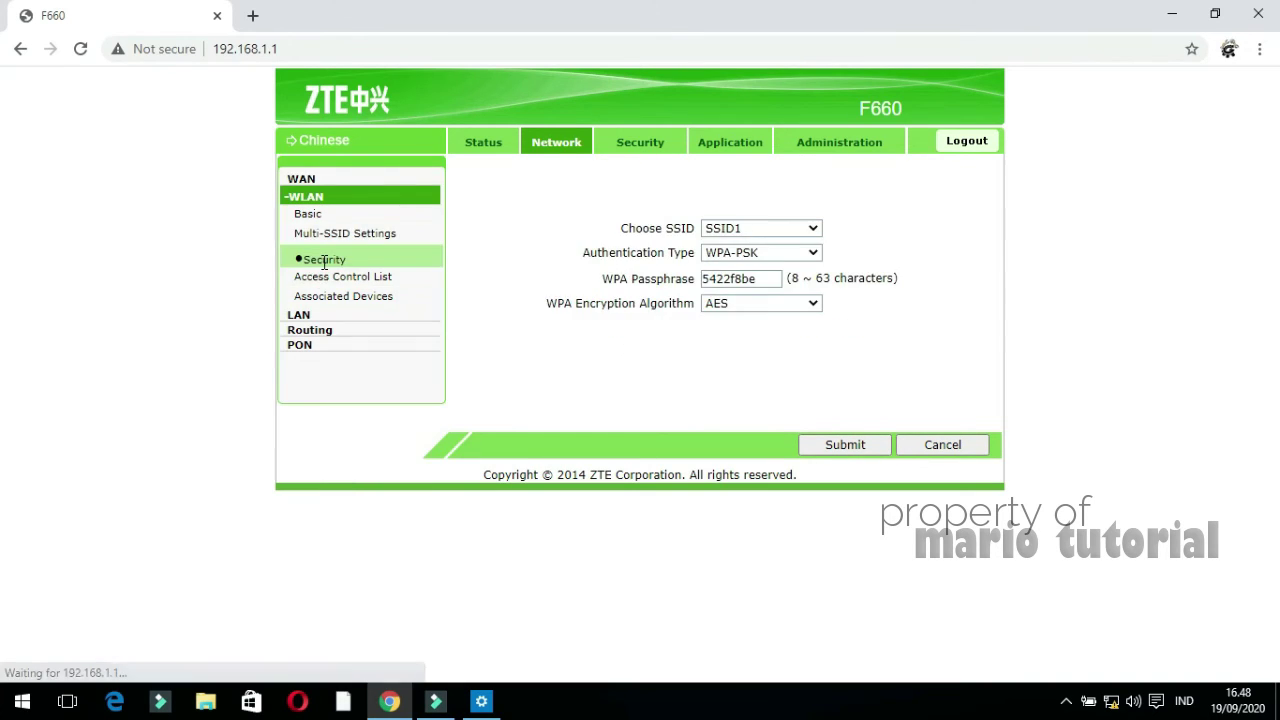
{"action": "left_click", "coordinate": [763, 278]}
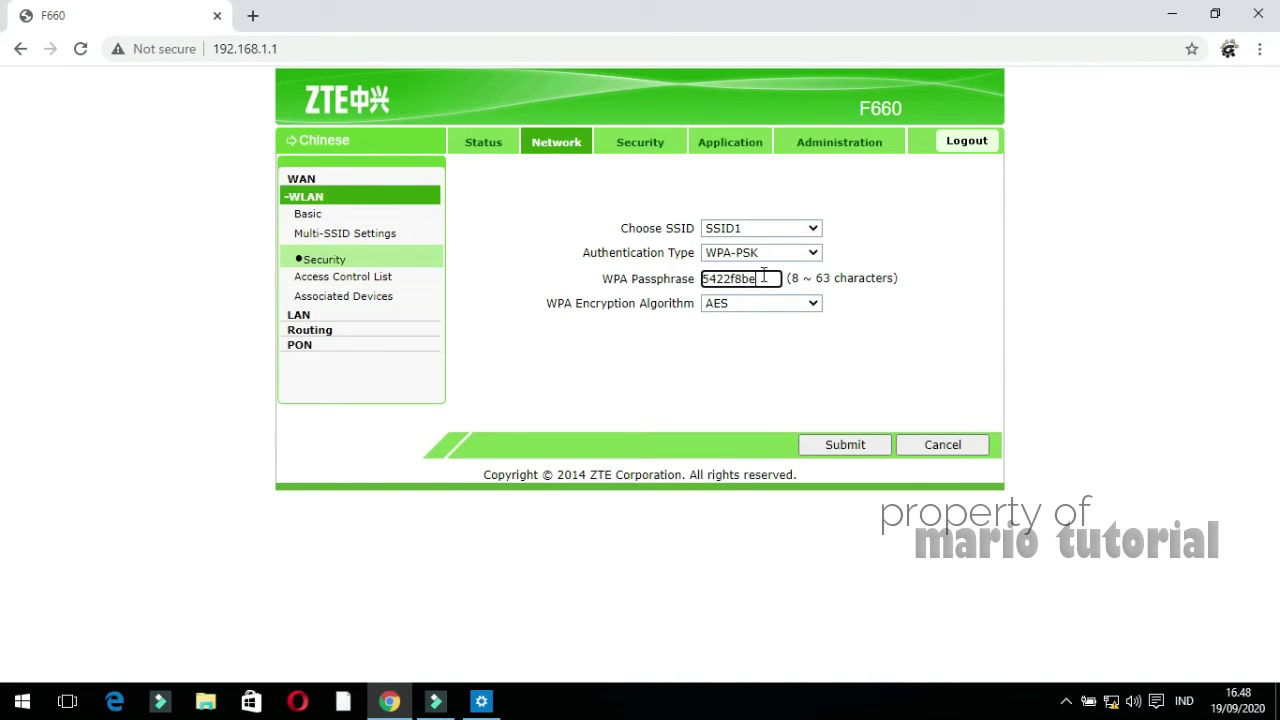
{"action": "key", "text": "BackSpace"}
{"action": "key", "text": "BackSpace"}
{"action": "key", "text": "BackSpace"}
{"action": "key", "text": "BackSpace"}
{"action": "key", "text": "BackSpace"}
{"action": "key", "text": "BackSpace"}
{"action": "left_click", "coordinate": [768, 309]}
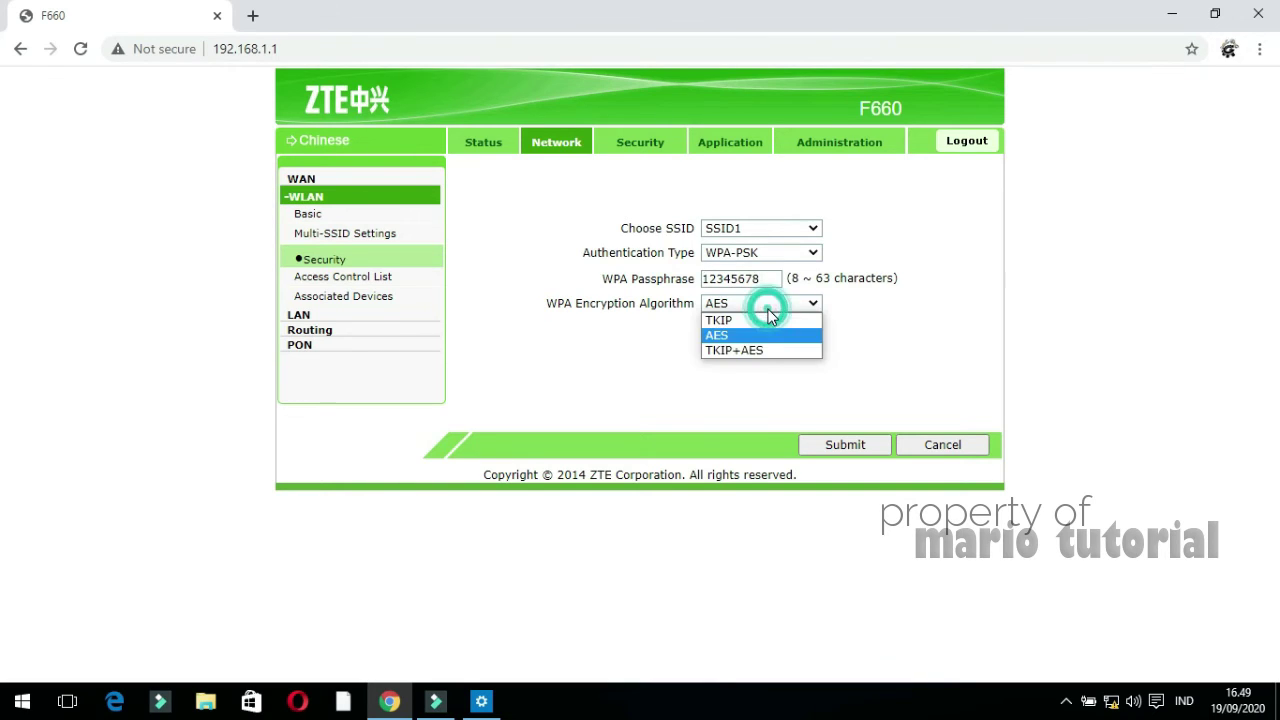
{"action": "left_click", "coordinate": [755, 364]}
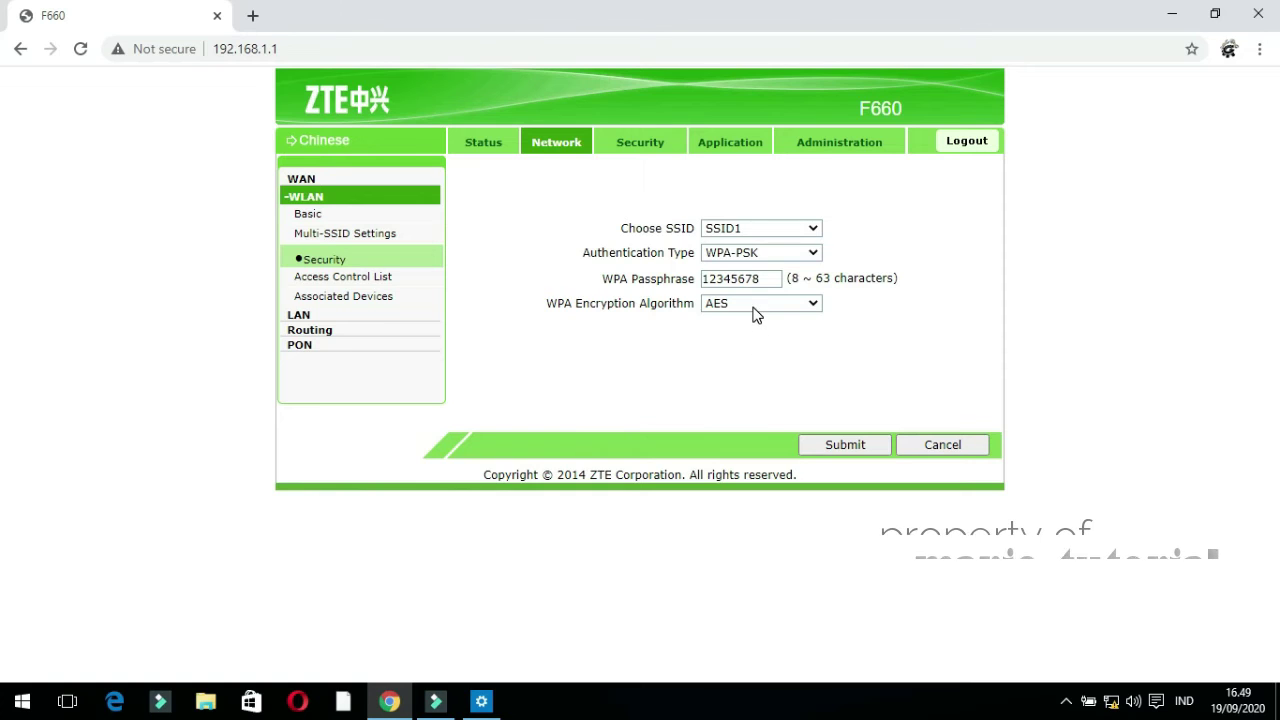
{"action": "left_click", "coordinate": [755, 313]}
{"action": "left_click", "coordinate": [749, 344]}
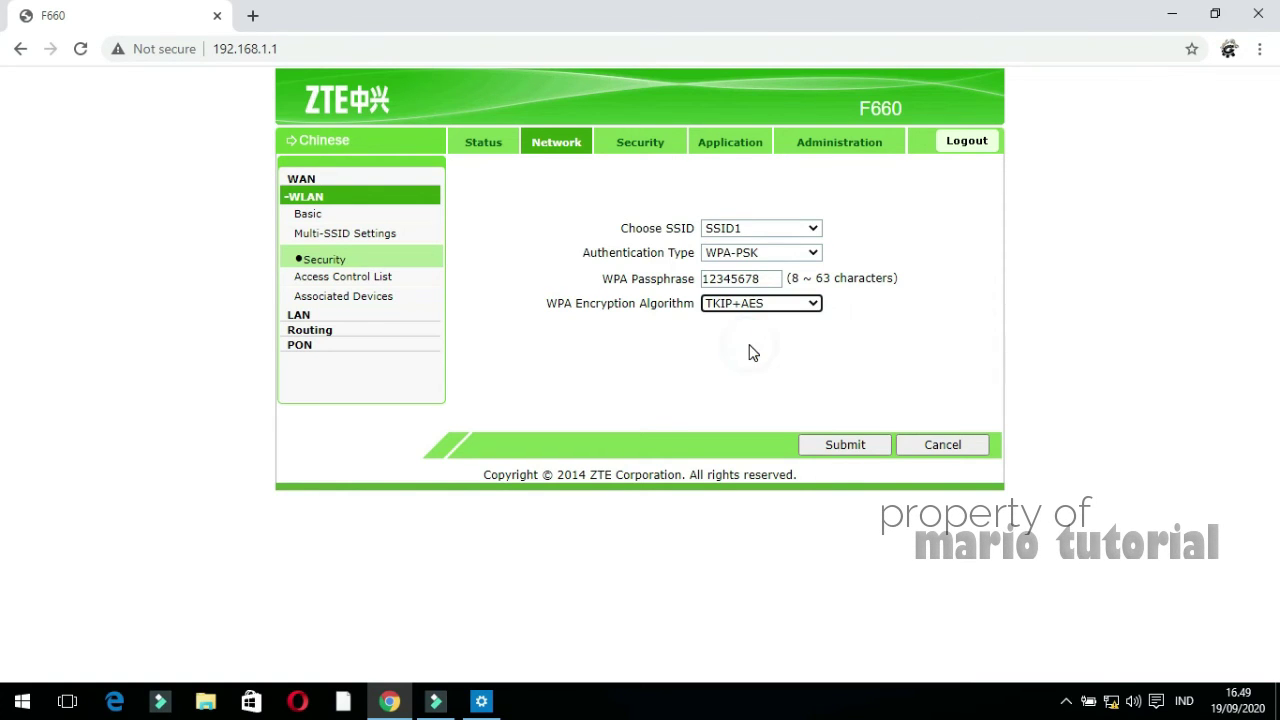
{"action": "left_click", "coordinate": [818, 450]}
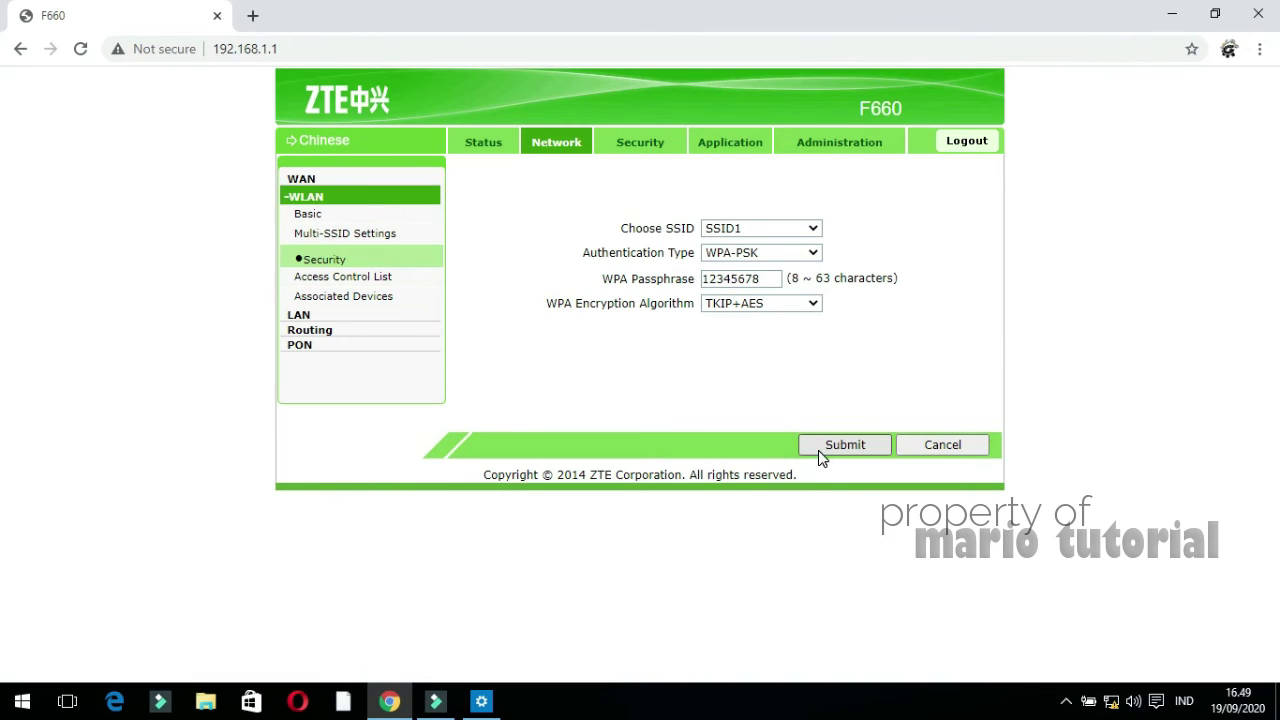
Disable the LAN DHCP server, keeping the 192.168.1.2–192.168.1.254 pool, and submit the change
{"action": "left_click", "coordinate": [300, 316]}
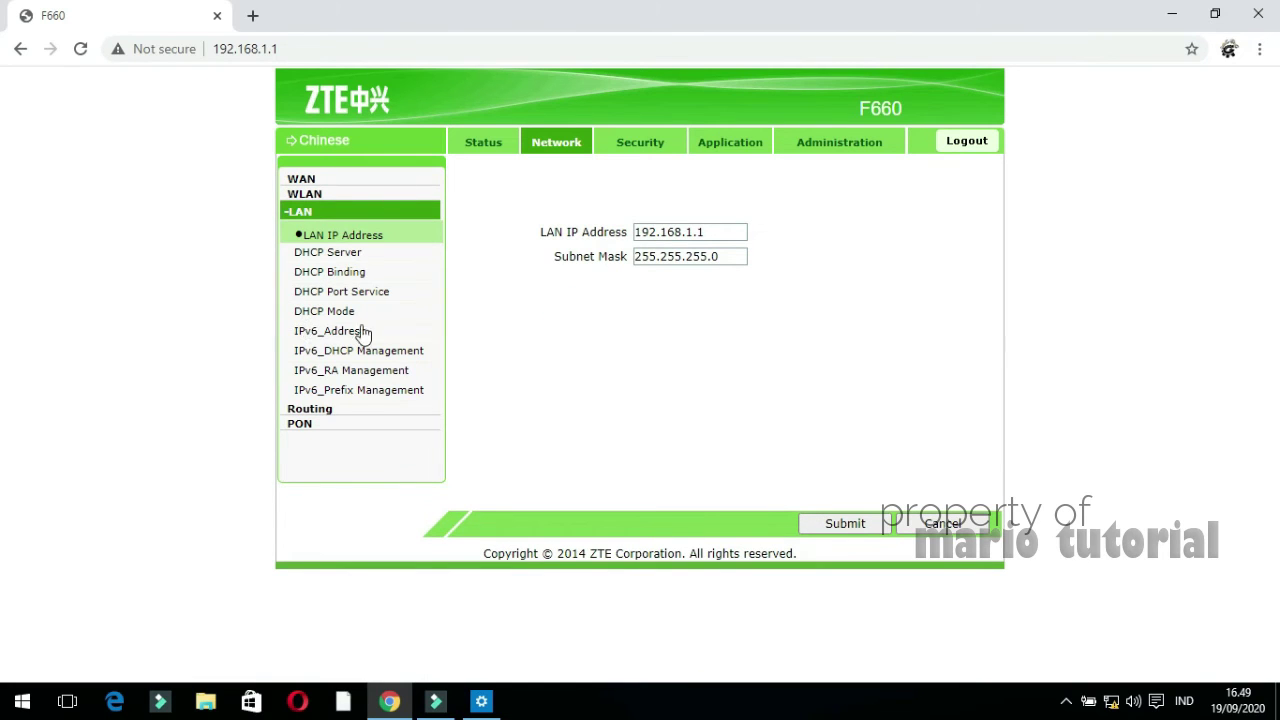
{"action": "left_click", "coordinate": [338, 258]}
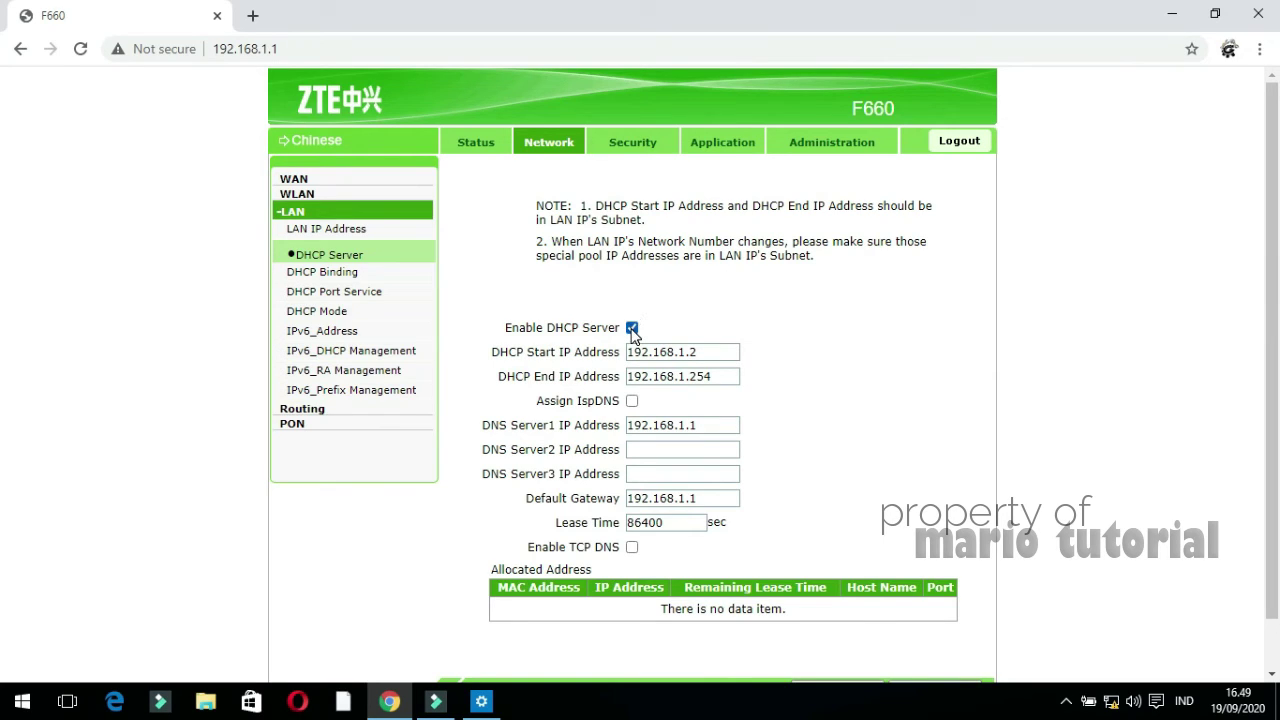
{"action": "left_click", "coordinate": [632, 330]}
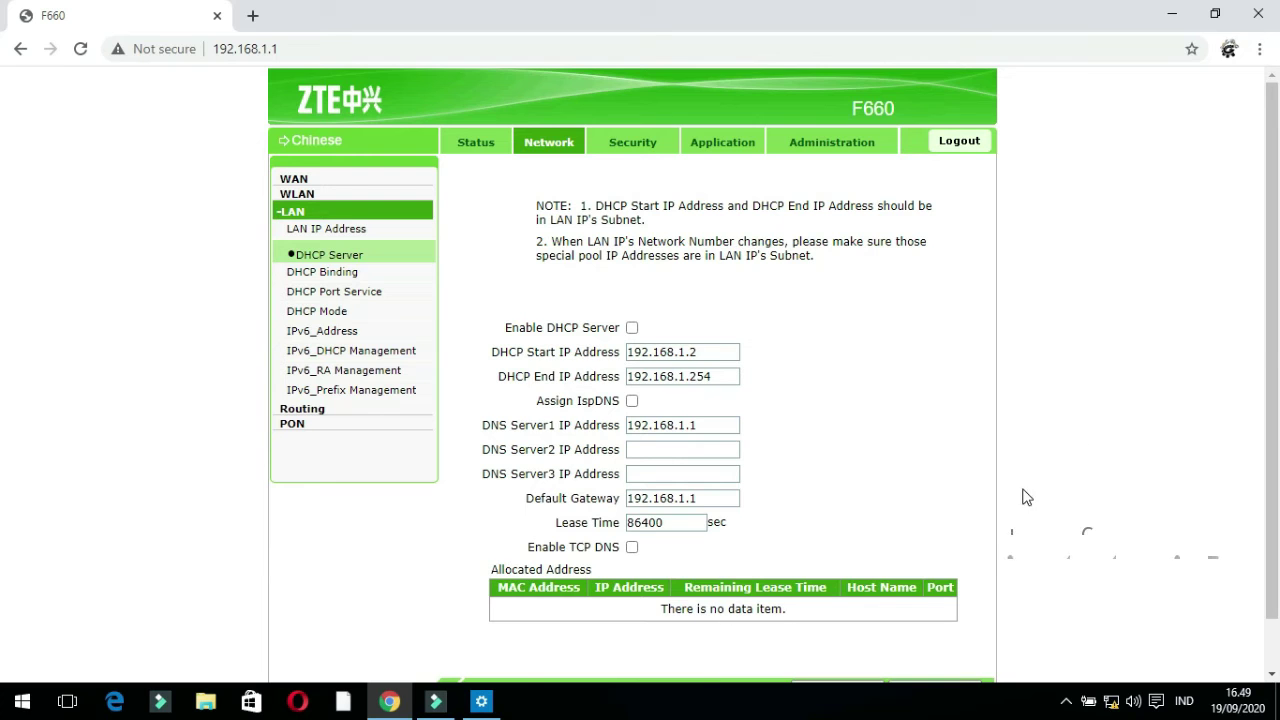
{"action": "left_click_drag", "start_coordinate": [1273, 268], "coordinate": [1275, 302]}
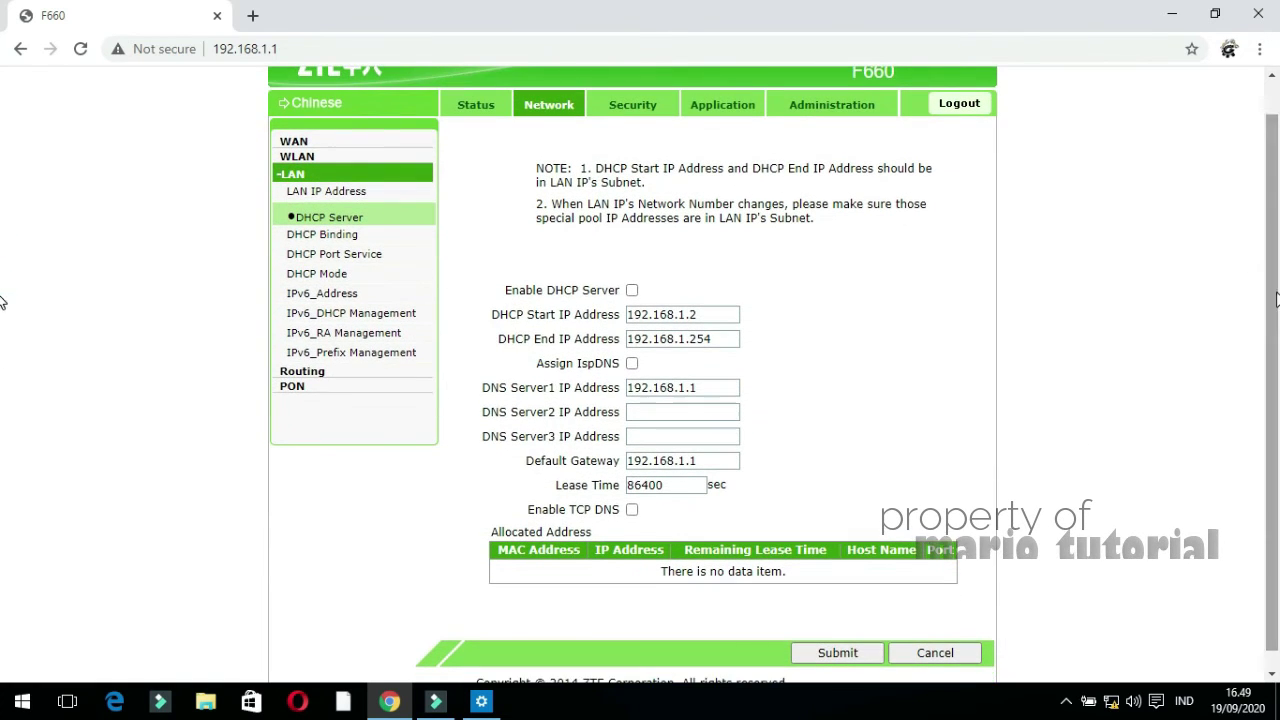
{"action": "left_click", "coordinate": [815, 655]}
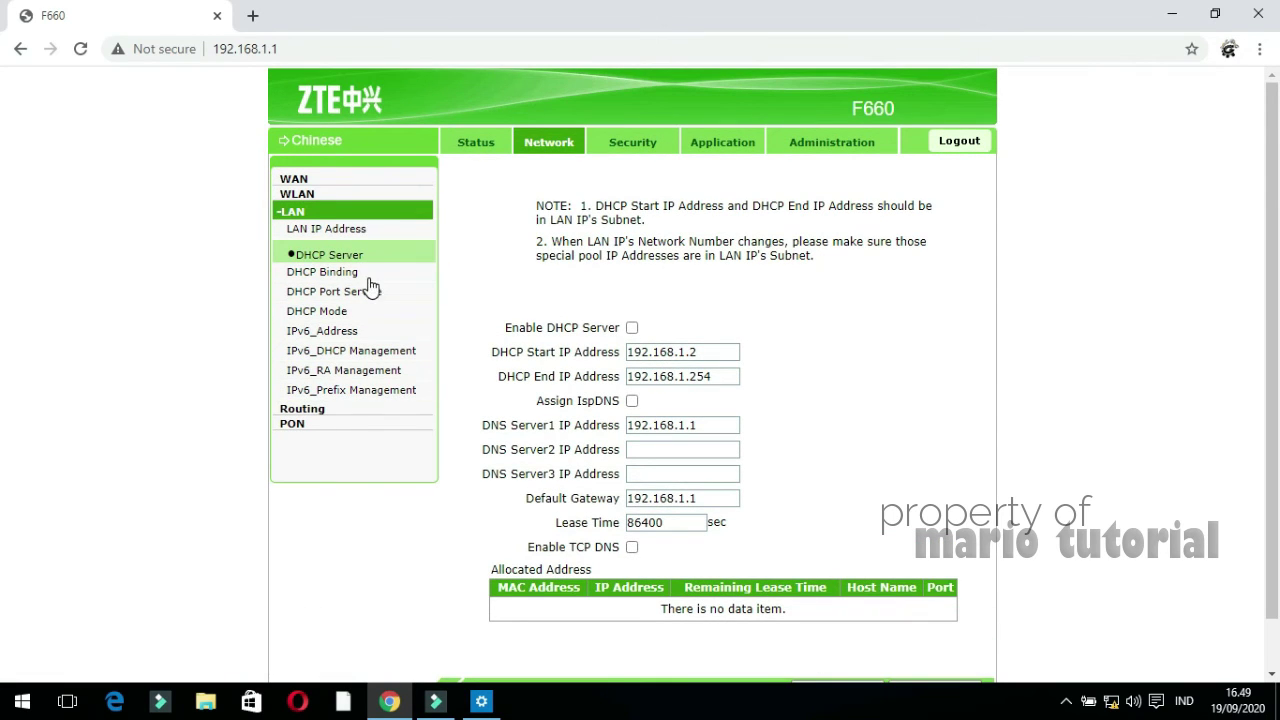
Set DHCP Mode to Default for ports LAN1 and LAN2, submitting each
{"action": "left_click", "coordinate": [316, 314]}
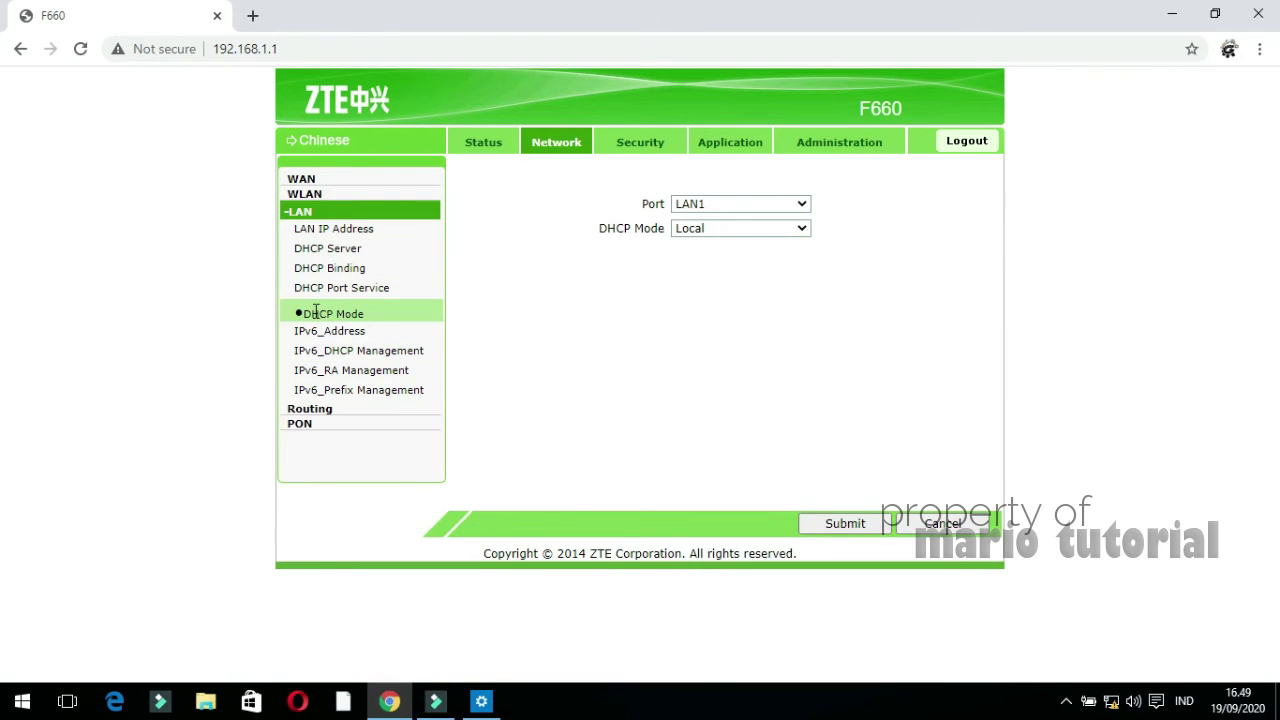
{"action": "left_click", "coordinate": [694, 207]}
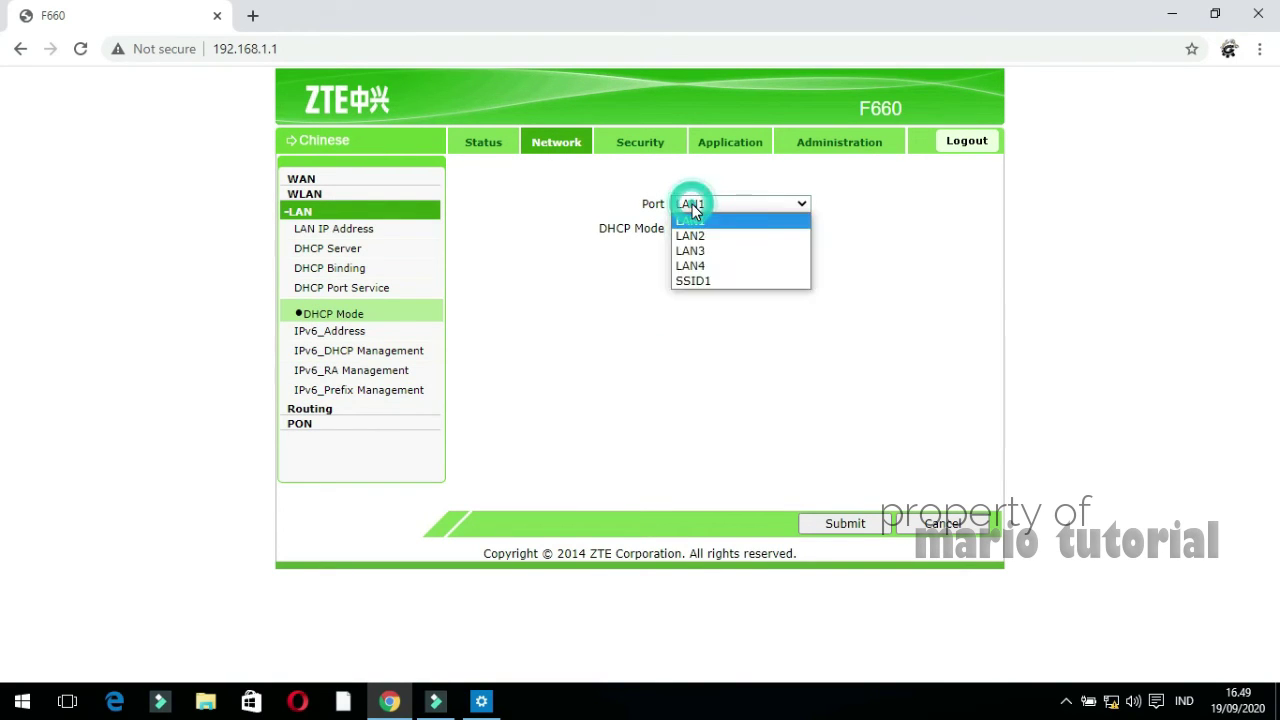
{"action": "left_click", "coordinate": [692, 226]}
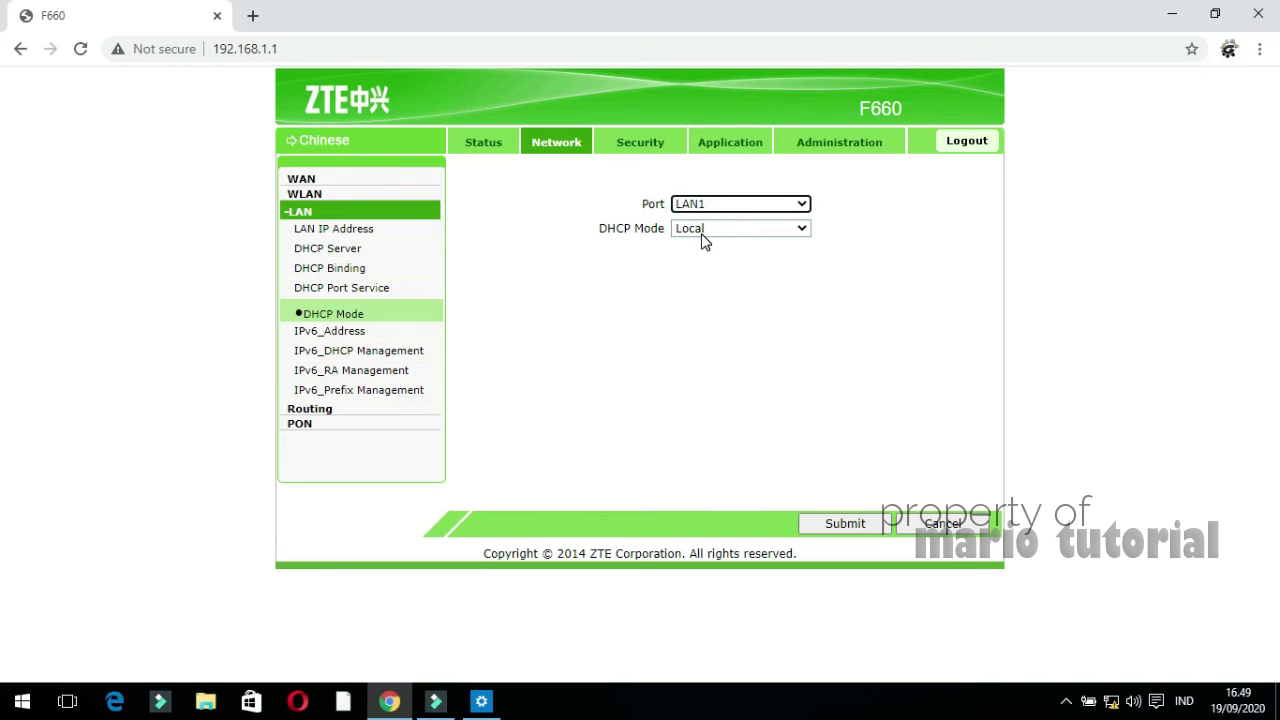
{"action": "left_click", "coordinate": [703, 232]}
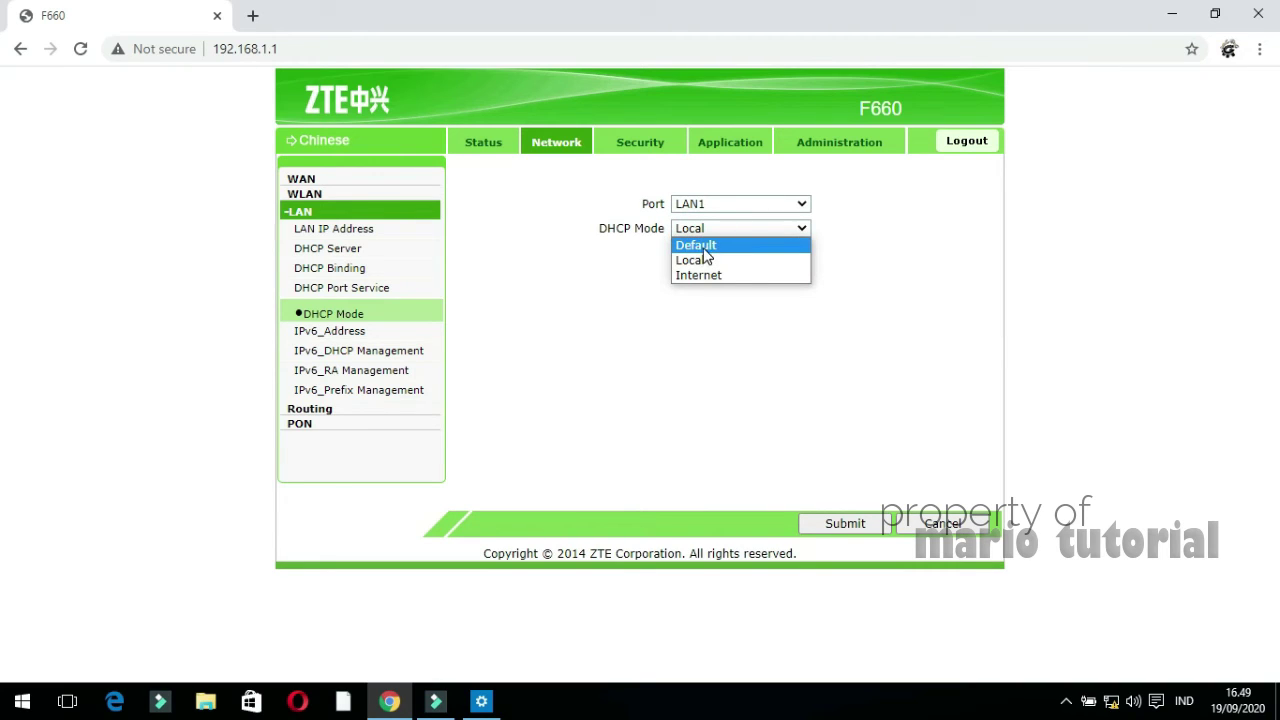
{"action": "left_click", "coordinate": [704, 247]}
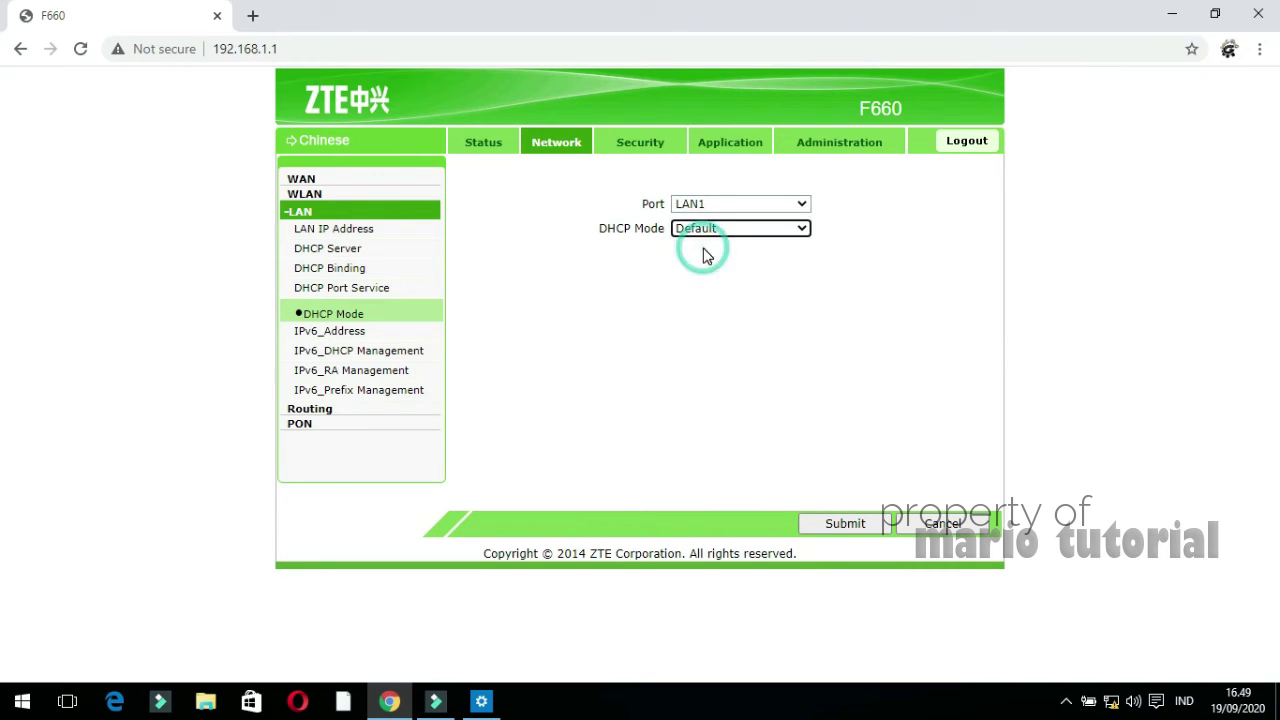
{"action": "left_click", "coordinate": [822, 524]}
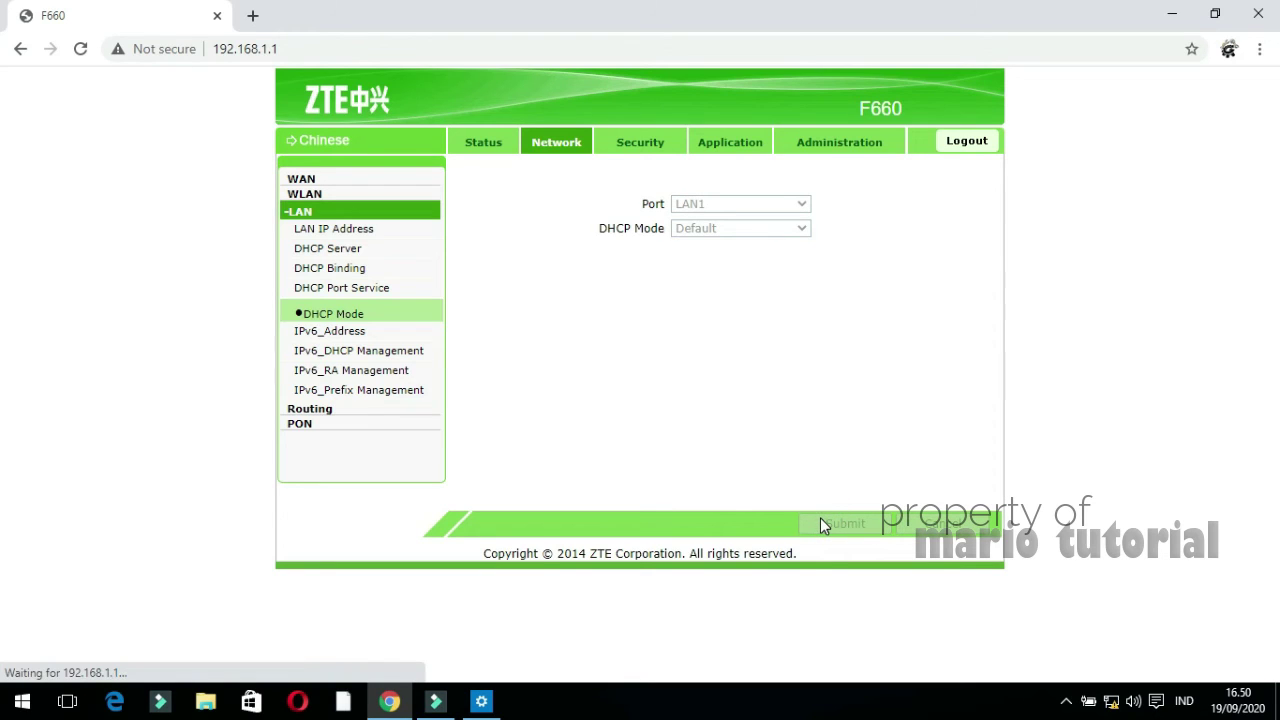
{"action": "left_click", "coordinate": [757, 203]}
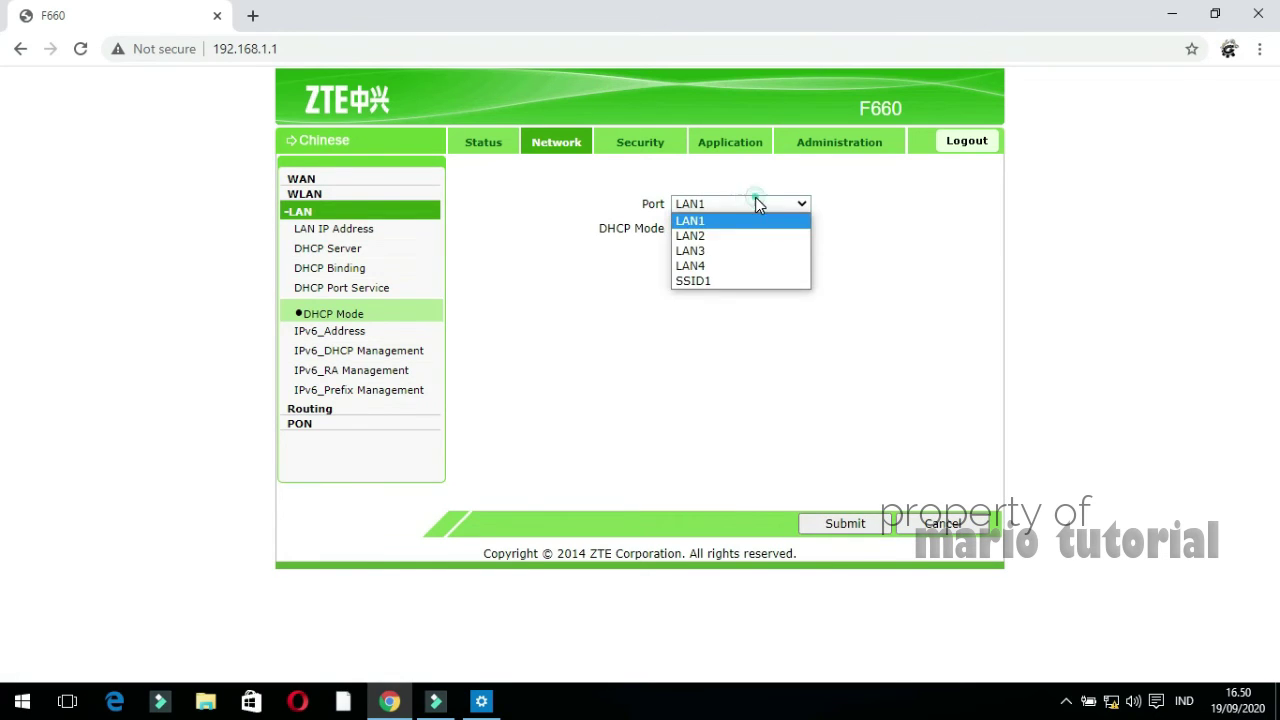
{"action": "left_click", "coordinate": [754, 238]}
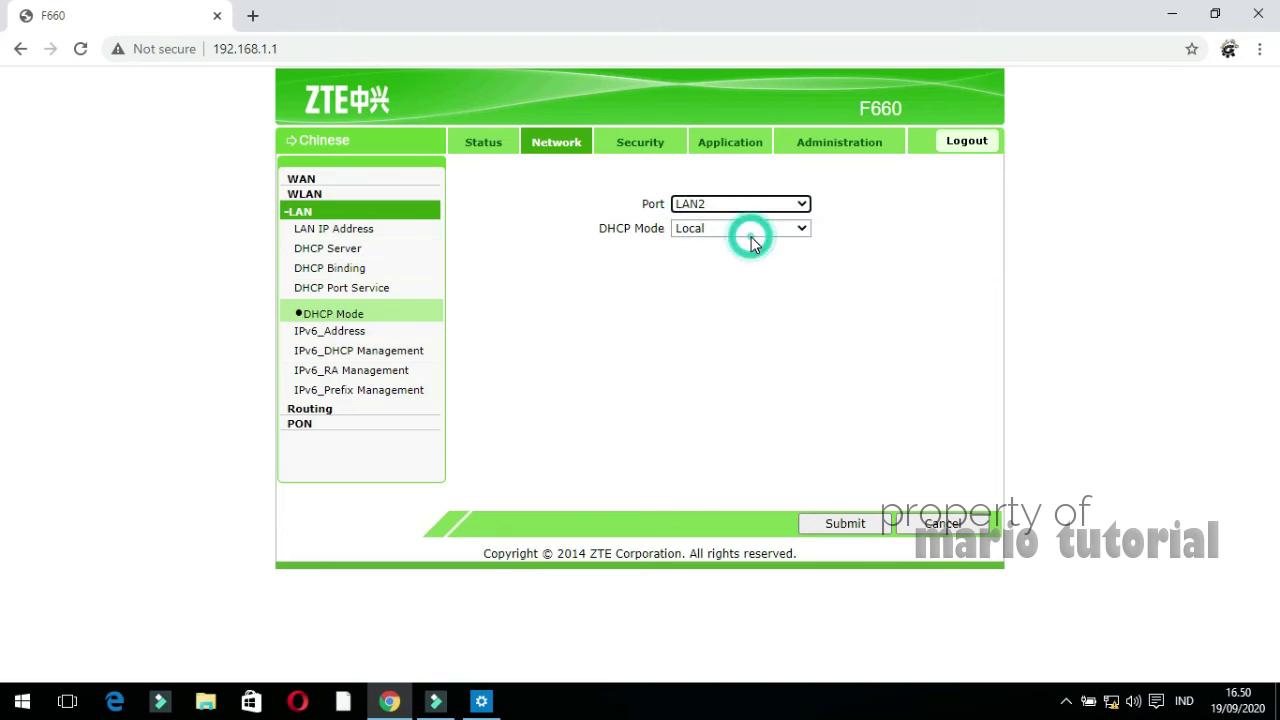
{"action": "left_click", "coordinate": [745, 232]}
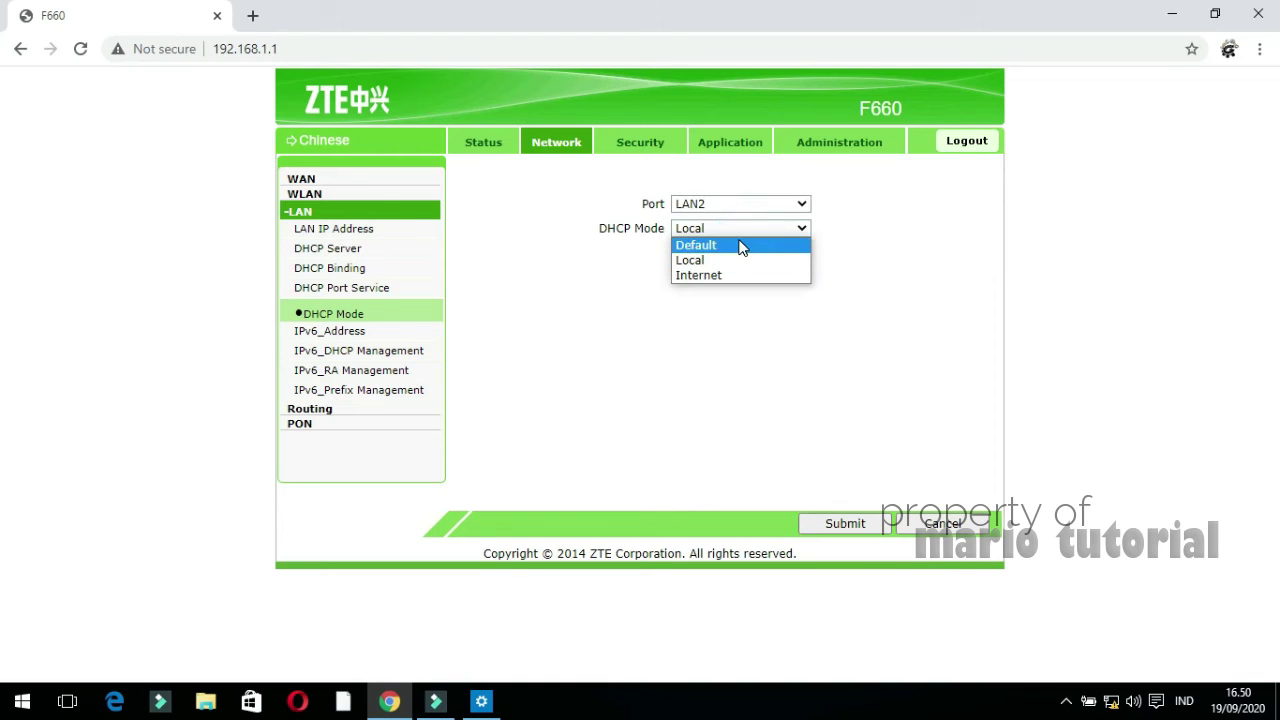
{"action": "left_click", "coordinate": [743, 245]}
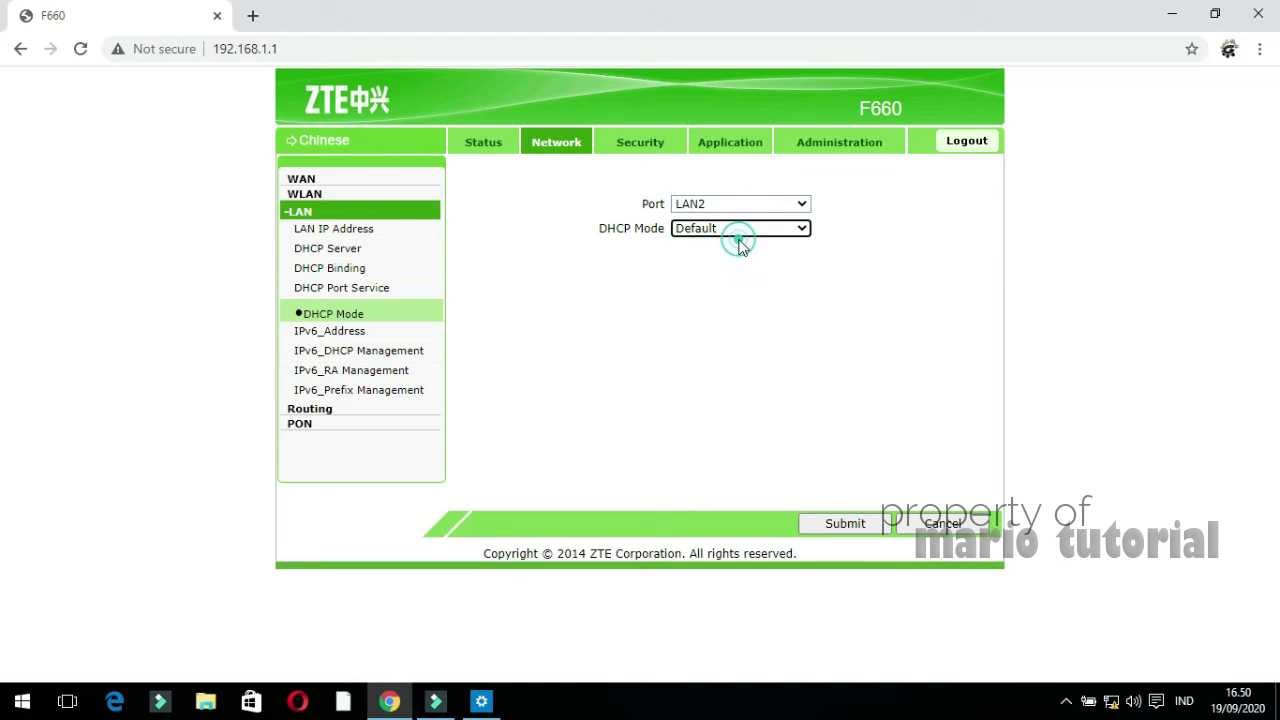
{"action": "left_click", "coordinate": [837, 524]}
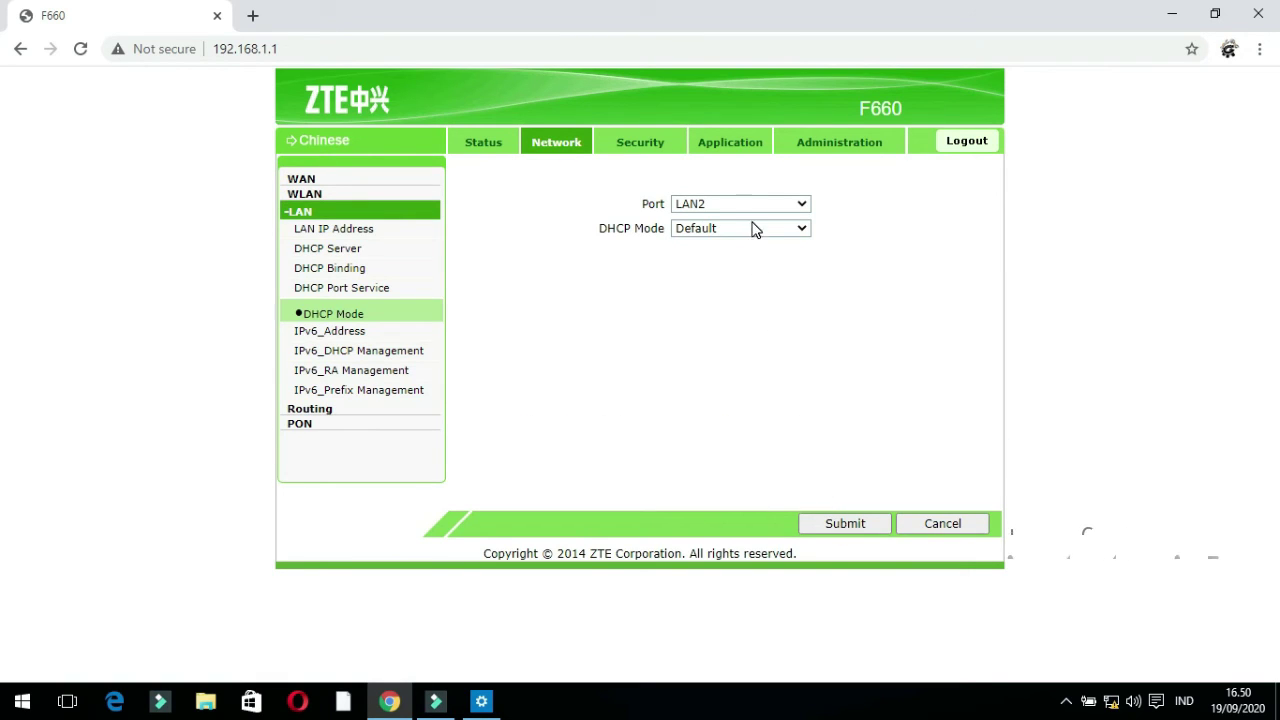
Set DHCP Mode to Default for ports LAN3 and LAN4, submitting each
{"action": "left_click", "coordinate": [750, 205]}
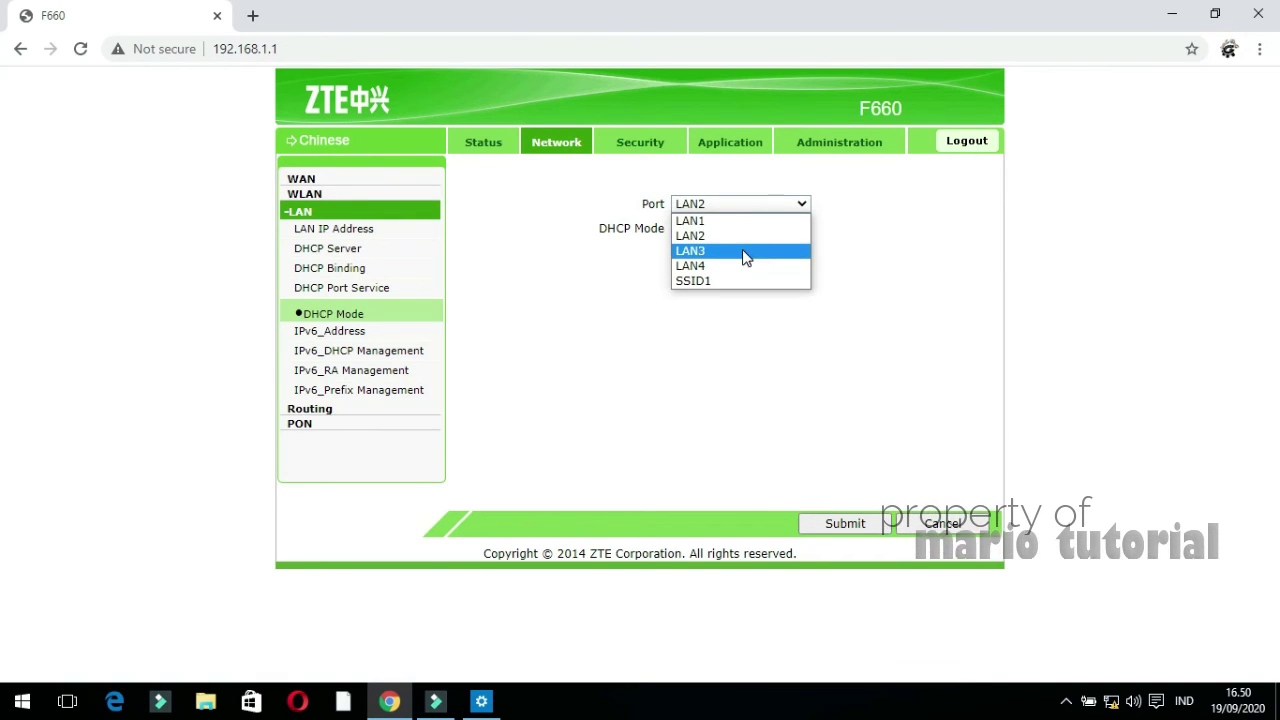
{"action": "left_click", "coordinate": [743, 251]}
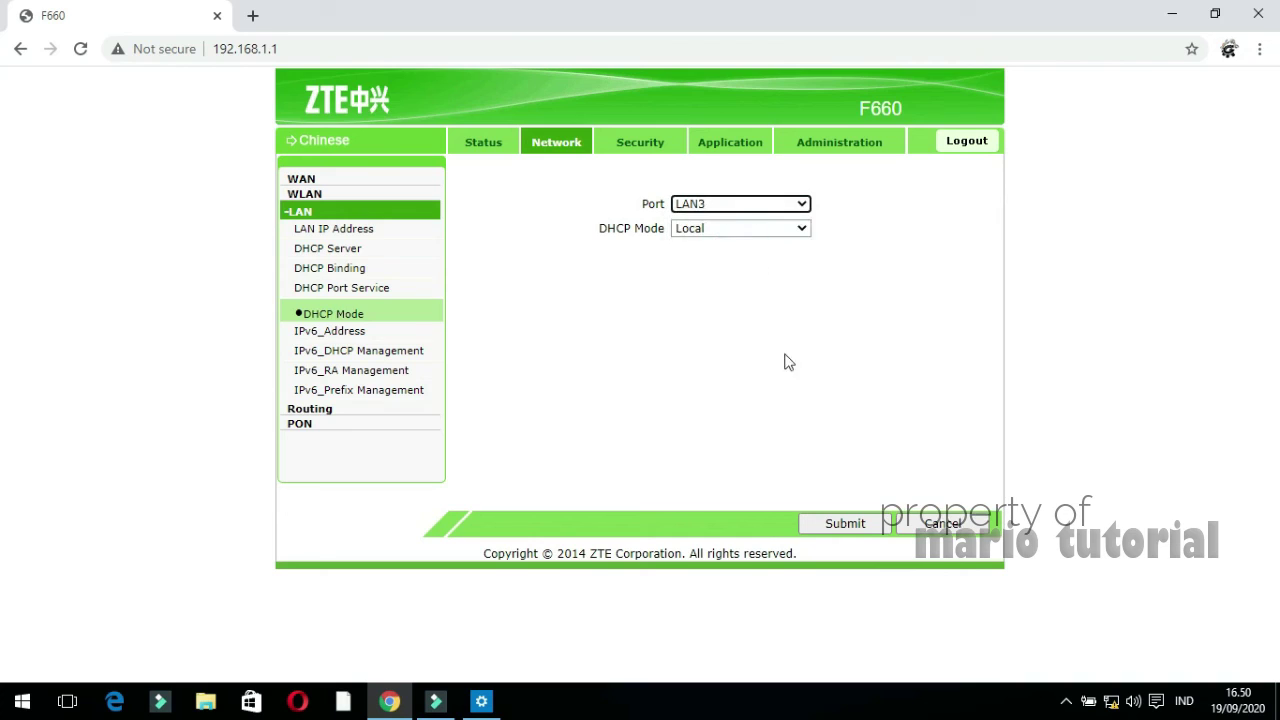
{"action": "left_click", "coordinate": [758, 232]}
{"action": "left_click", "coordinate": [760, 246]}
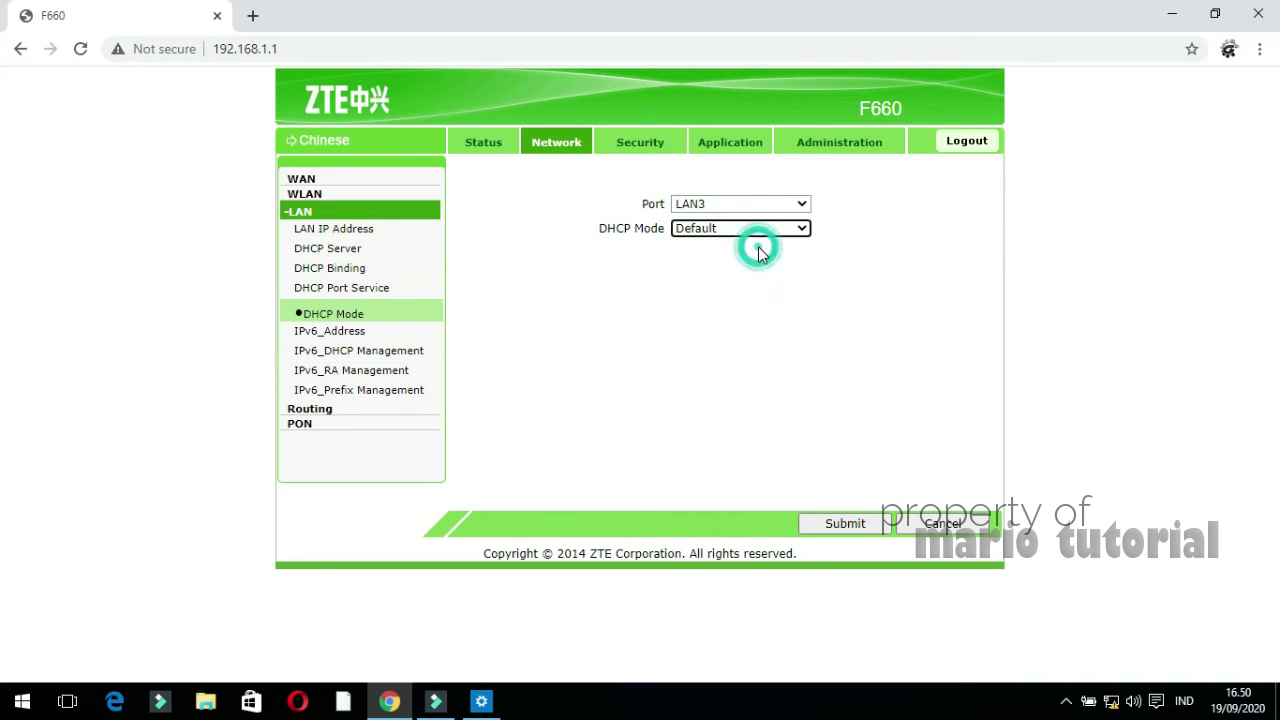
{"action": "left_click", "coordinate": [832, 525]}
{"action": "left_click", "coordinate": [755, 206]}
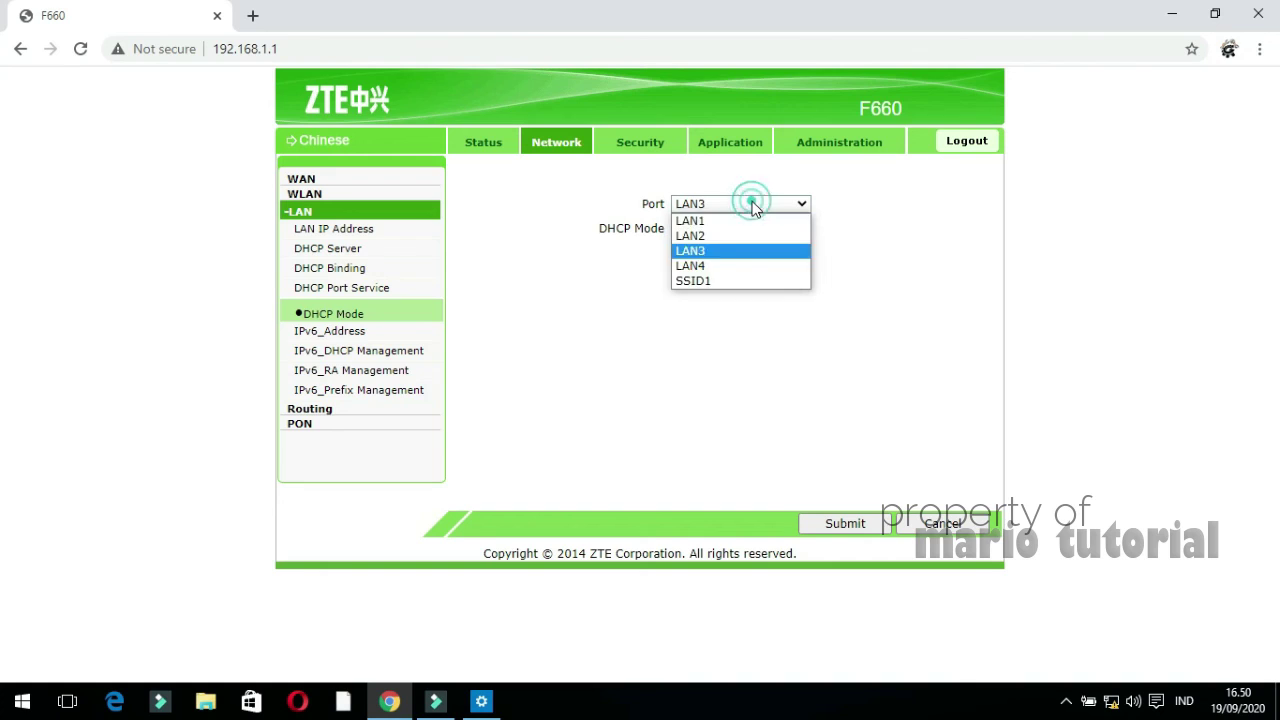
{"action": "left_click", "coordinate": [749, 266]}
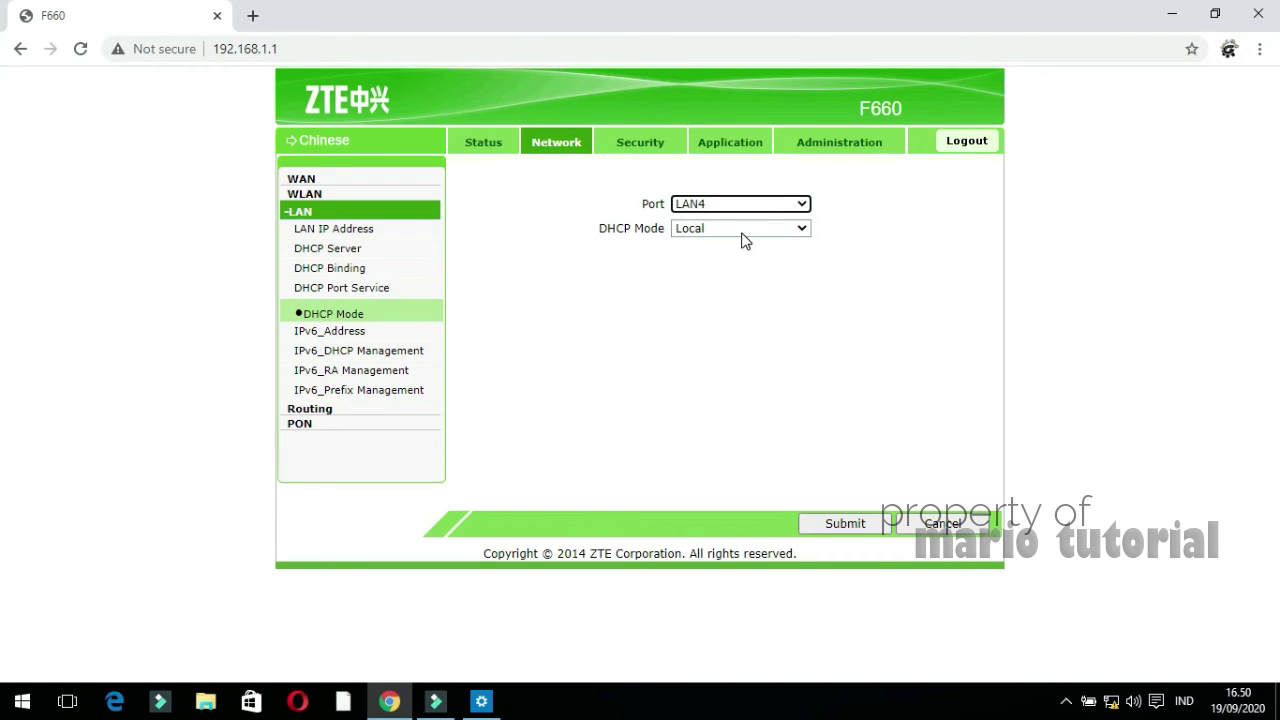
{"action": "left_click", "coordinate": [743, 232]}
{"action": "left_click", "coordinate": [744, 244]}
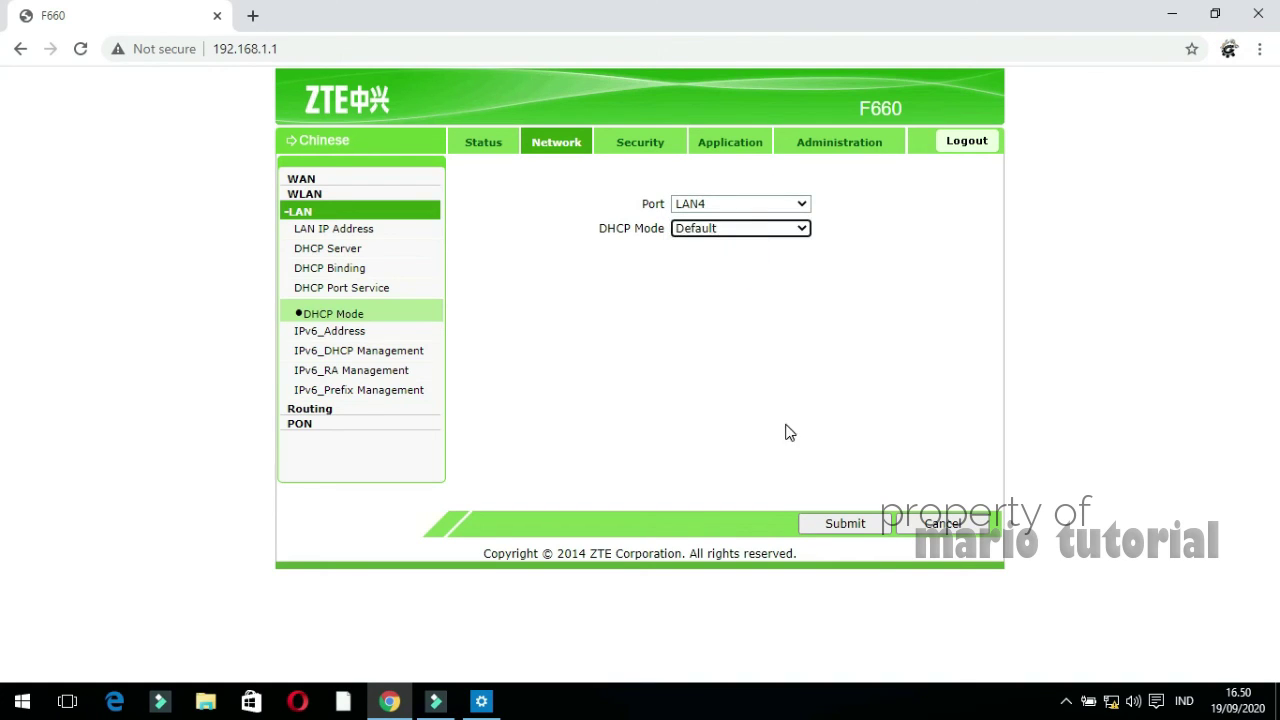
{"action": "left_click", "coordinate": [832, 526]}
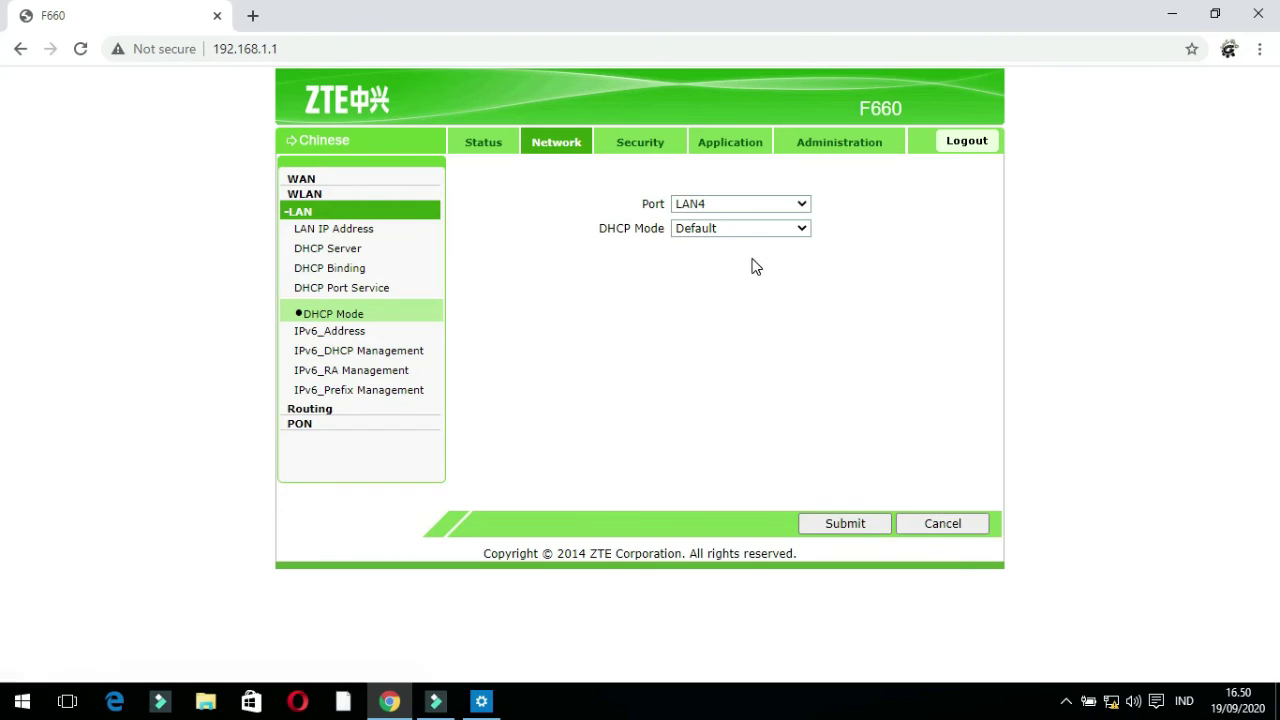
Change SSID1's DHCP Mode from Local to Default and submit it
{"action": "left_click", "coordinate": [745, 204]}
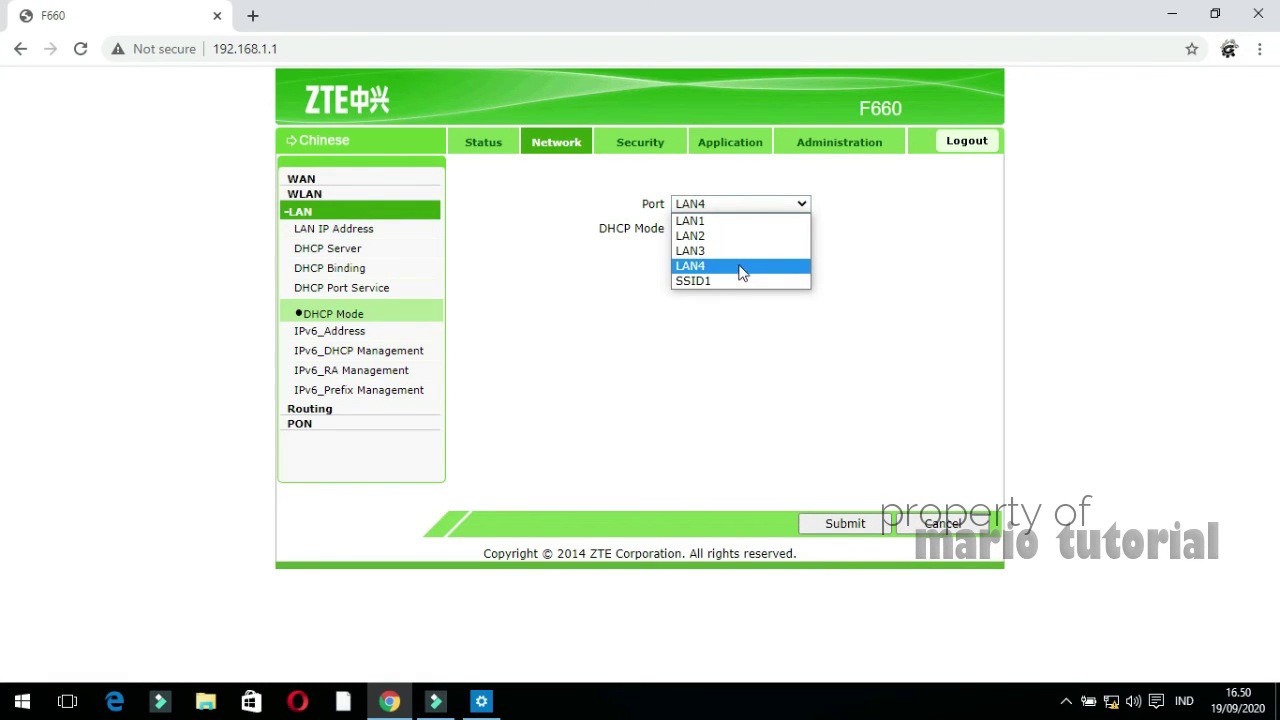
{"action": "left_click", "coordinate": [738, 283]}
{"action": "left_click", "coordinate": [740, 230]}
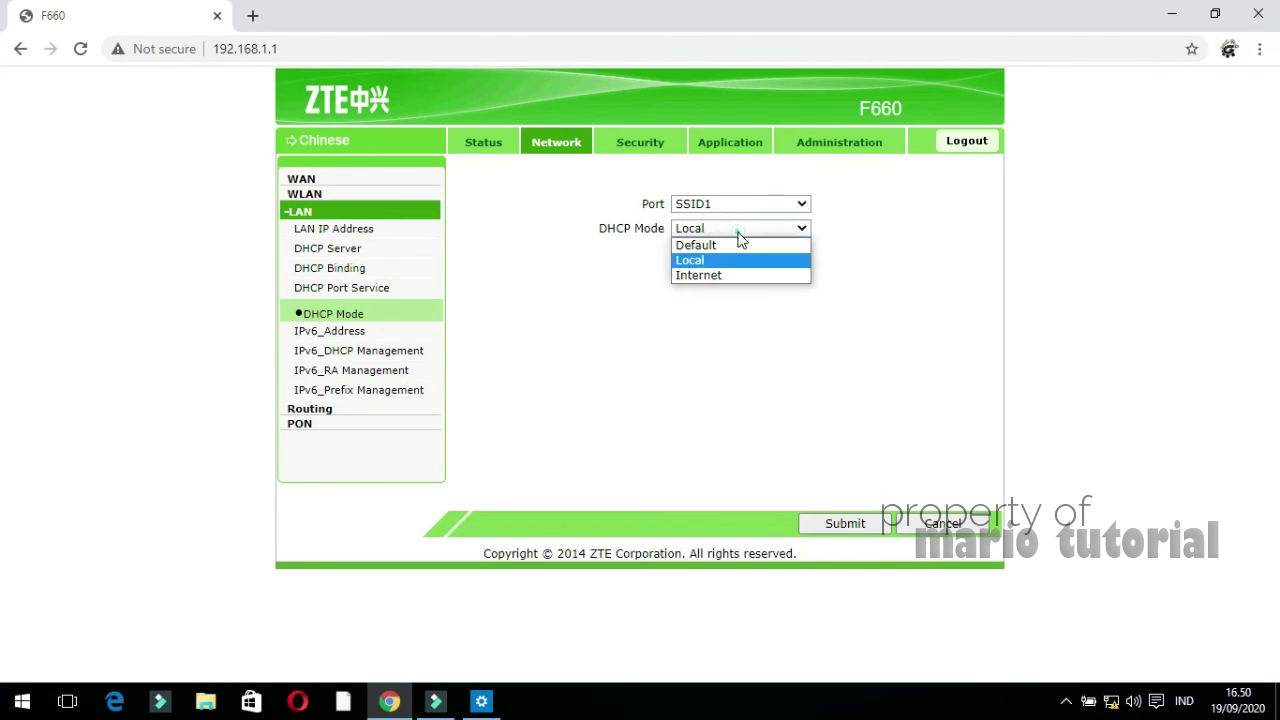
{"action": "left_click", "coordinate": [738, 249]}
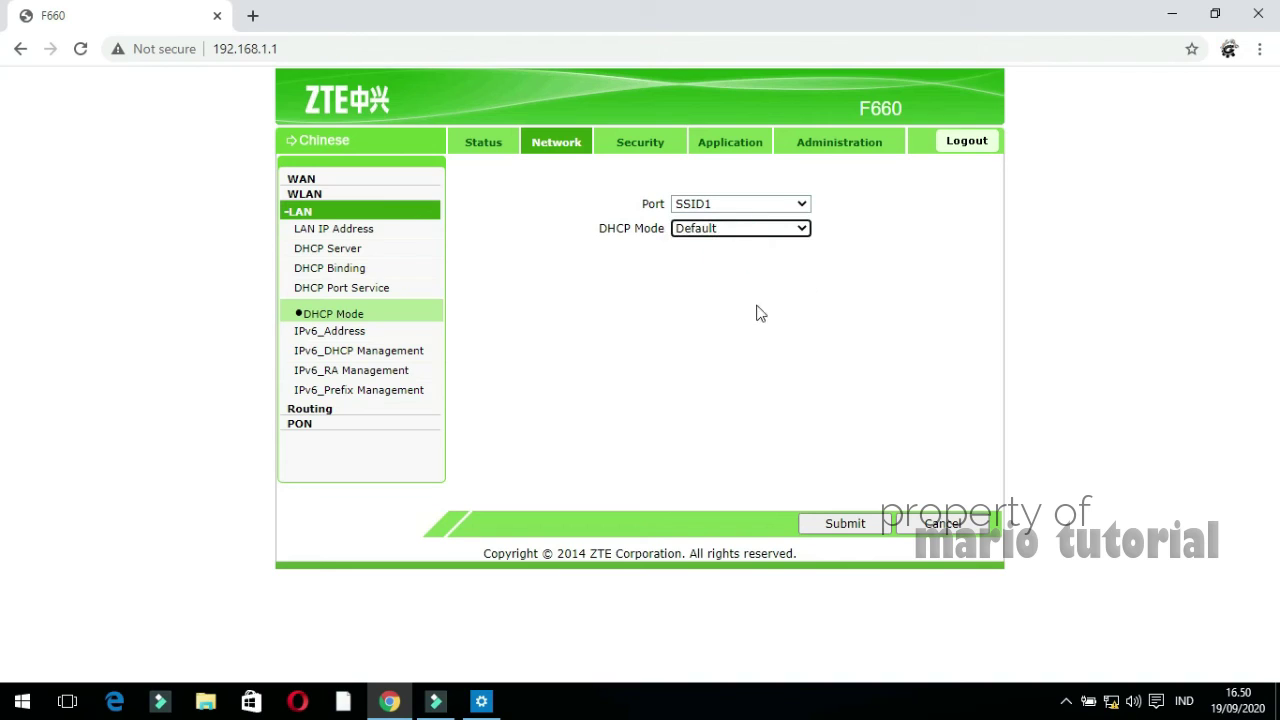
{"action": "left_click", "coordinate": [840, 525]}
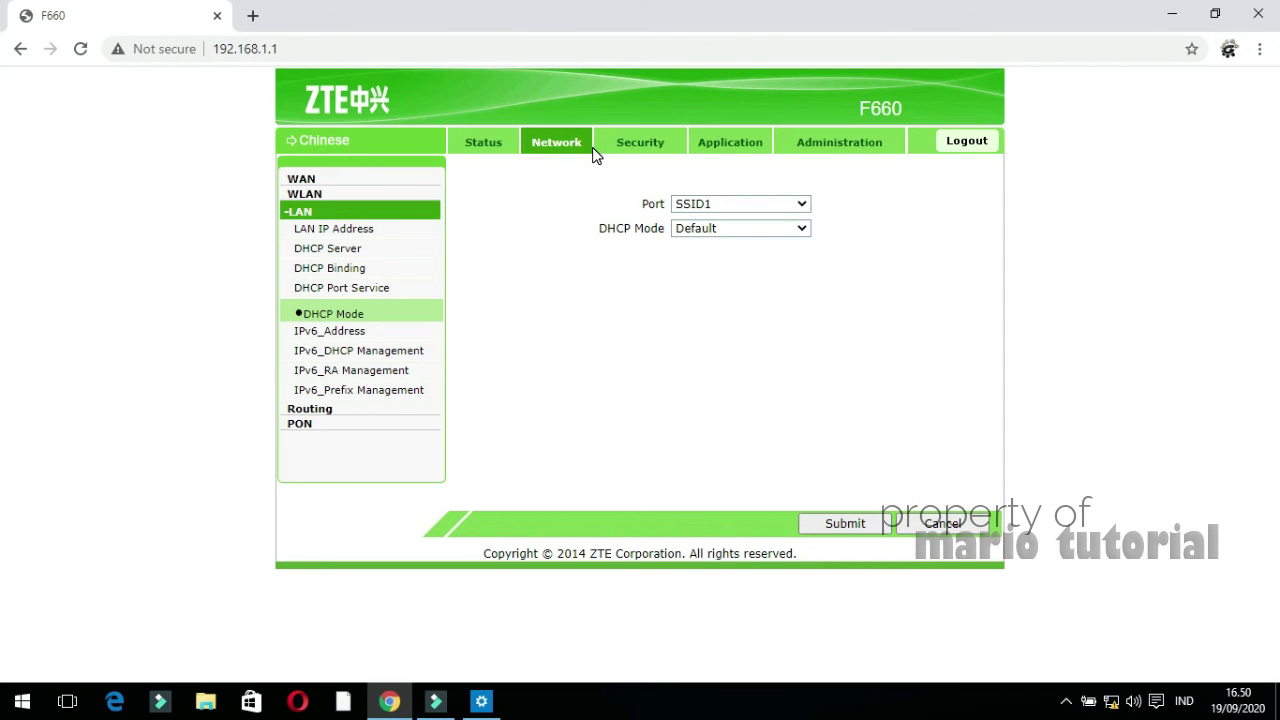
Glance at the Security and Network tabs, then return to the F660 Device Information status page
{"action": "left_click", "coordinate": [631, 140]}
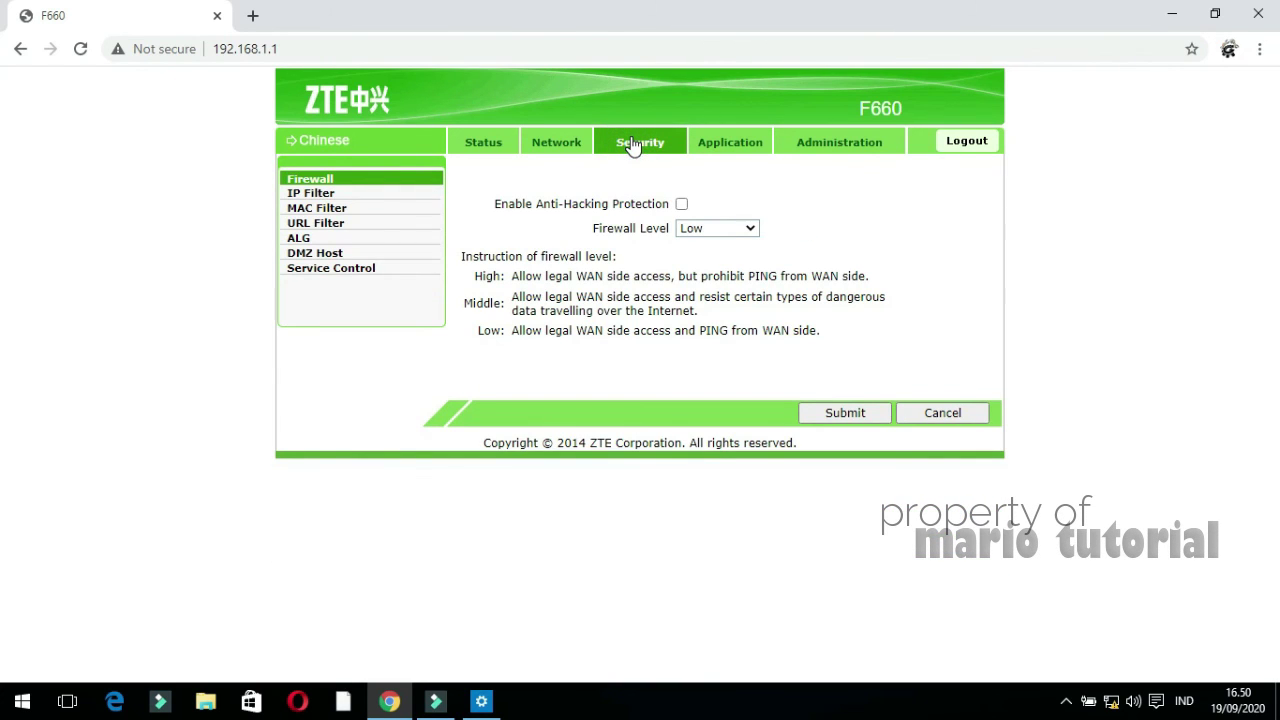
{"action": "left_click", "coordinate": [533, 146]}
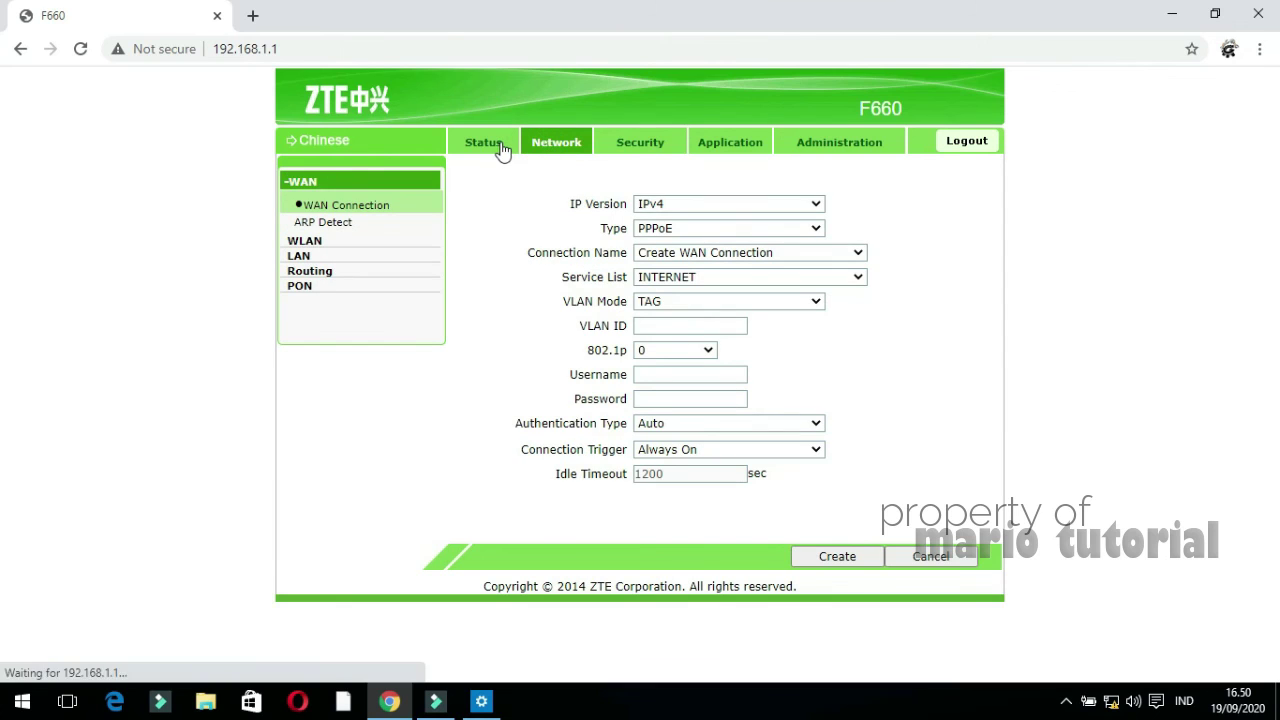
{"action": "left_click", "coordinate": [493, 146]}
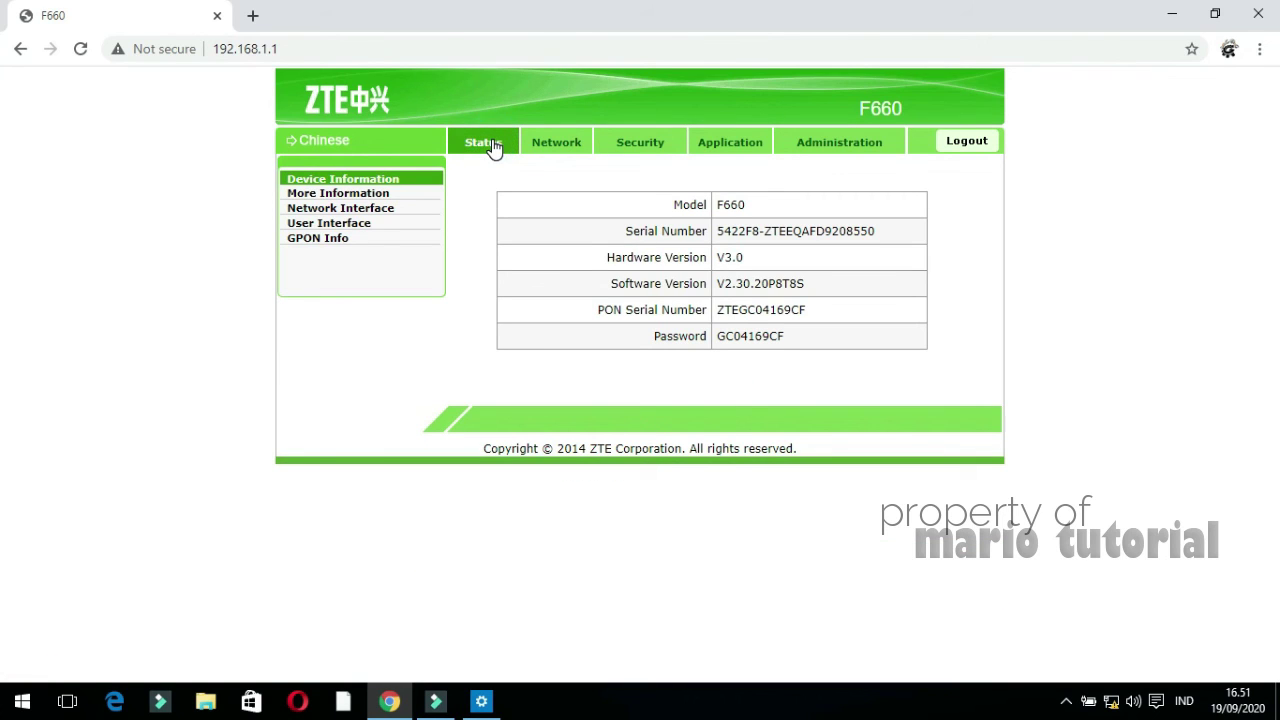